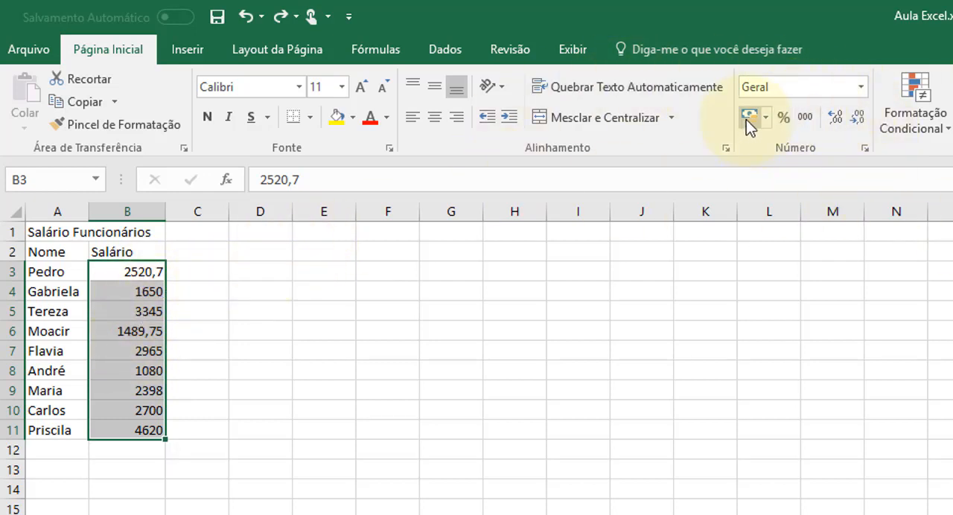
Apply the thousands separator format to the salaries in B3:B11 and adjust their decimals down and up, finishing with two places.
left_click(805, 118)
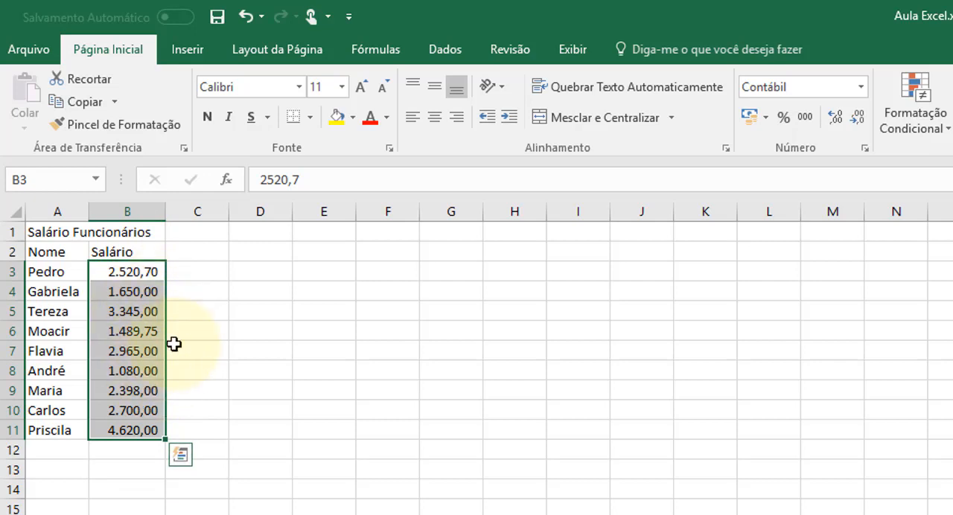
left_click(853, 119)
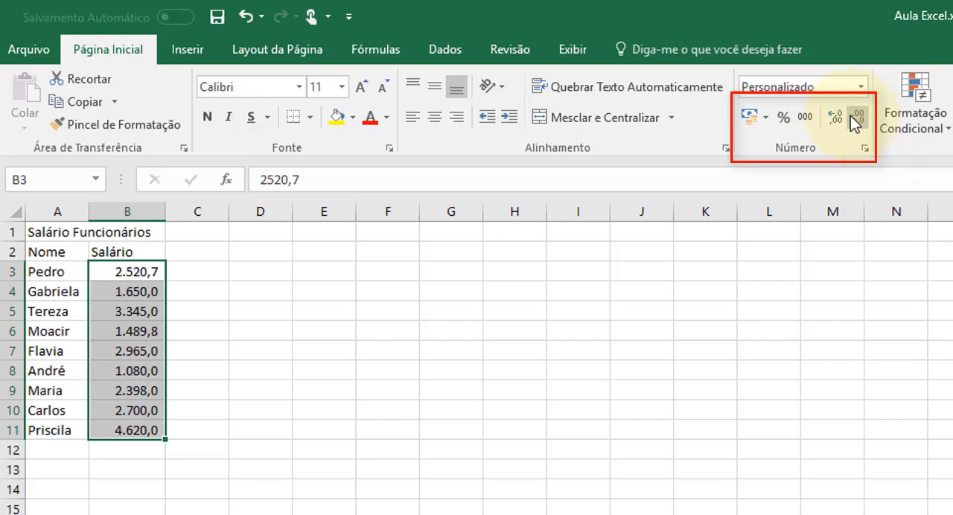
left_click(850, 117)
left_click(835, 116)
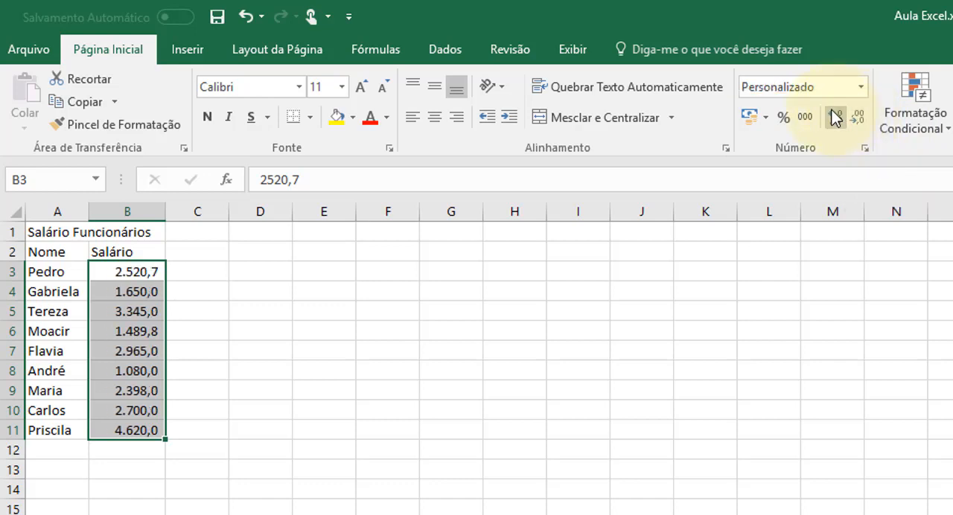
left_click(834, 118)
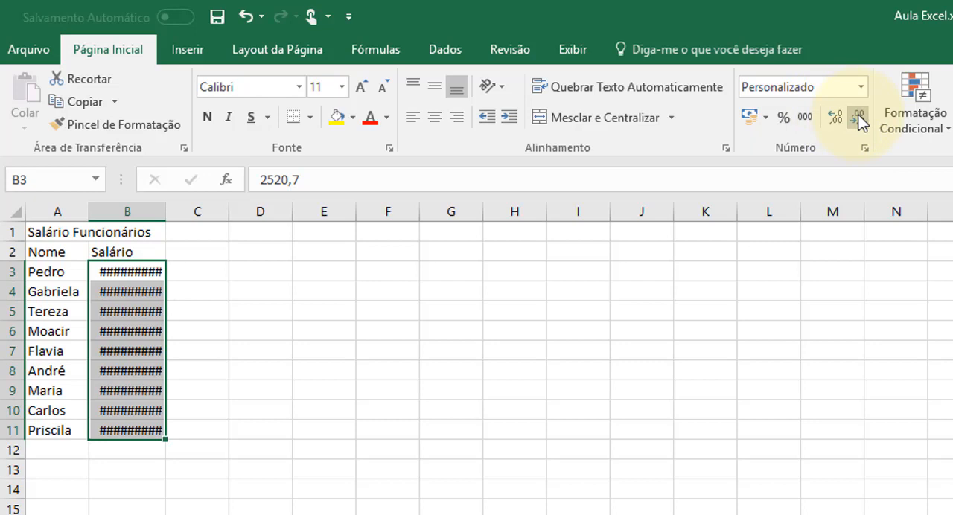
left_click(858, 119)
left_click(858, 119)
left_click(840, 120)
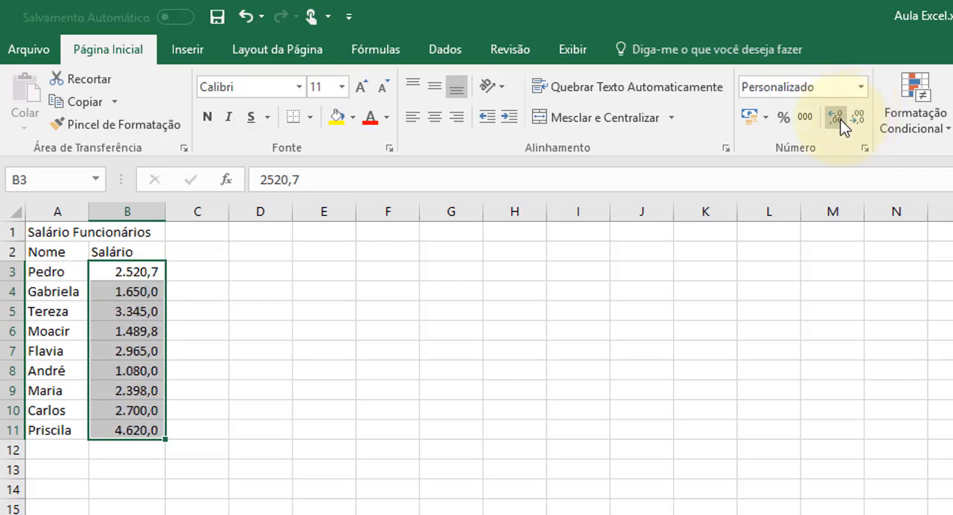
left_click(839, 121)
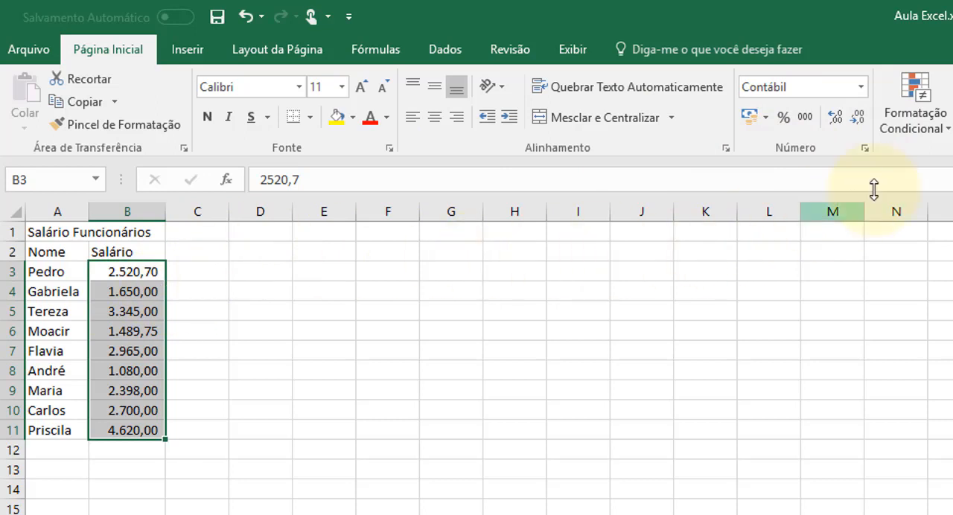
Reduce the salaries in B3:B11 to whole numbers and bring back the two decimal places.
left_click(858, 120)
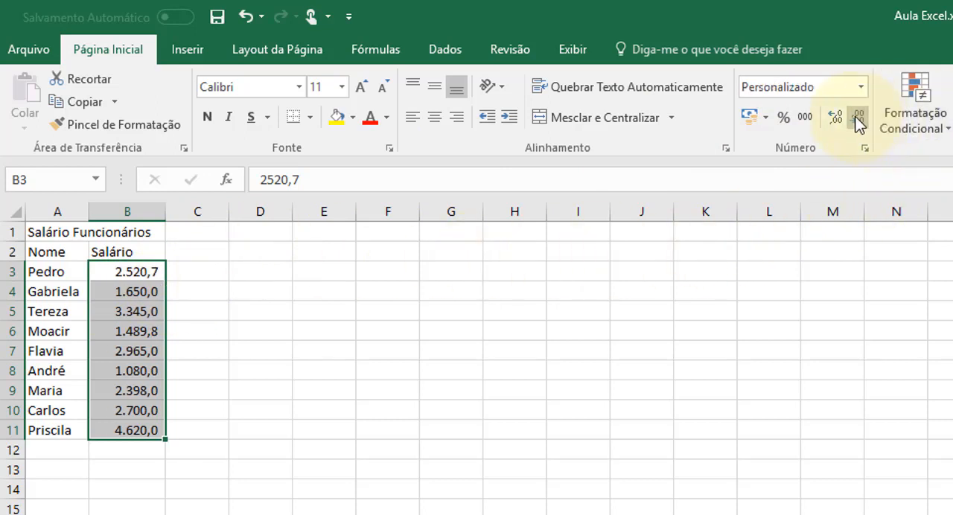
left_click(859, 121)
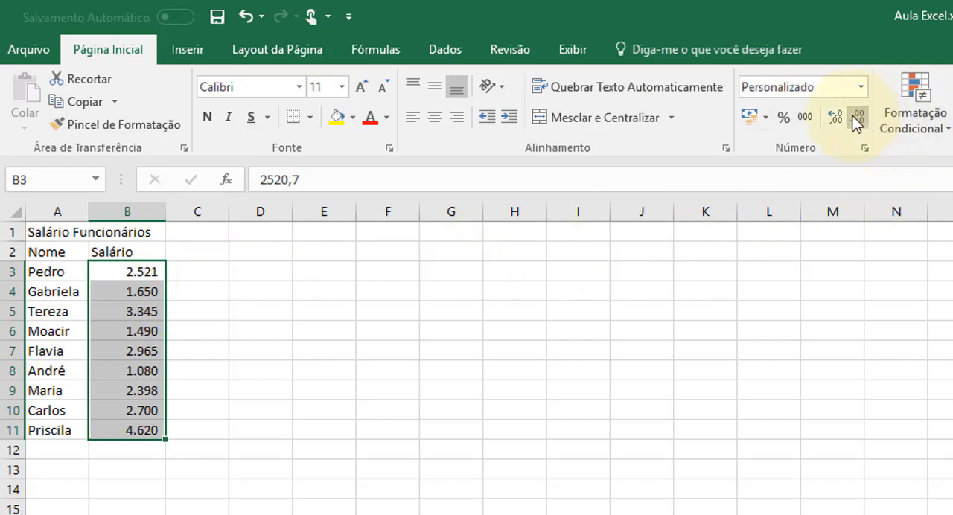
left_click(836, 118)
left_click(836, 118)
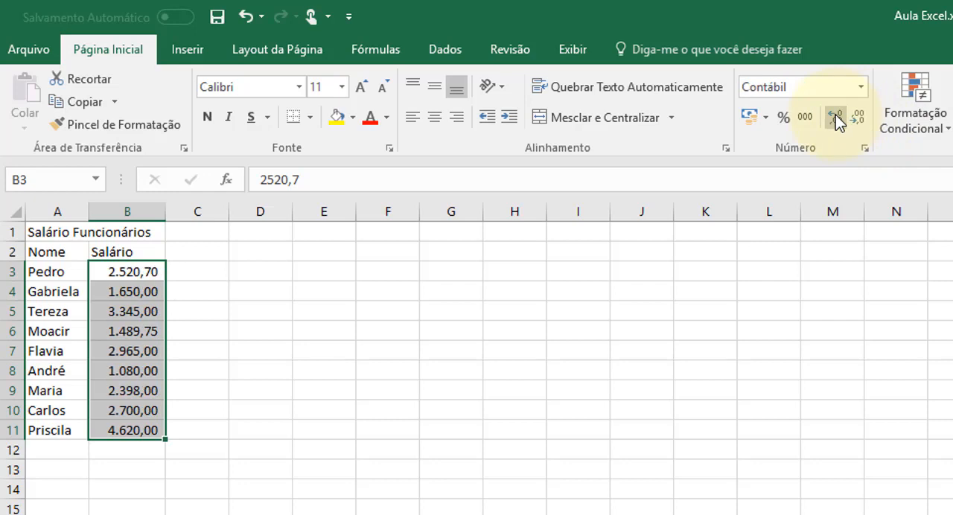
Set the salary in cell B3 to 2520,40.
left_click(145, 271)
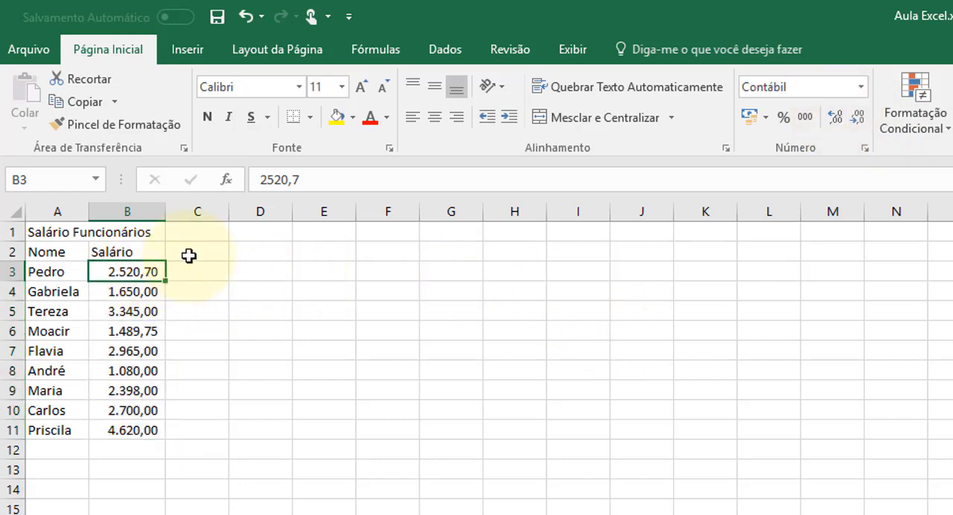
left_click(348, 178)
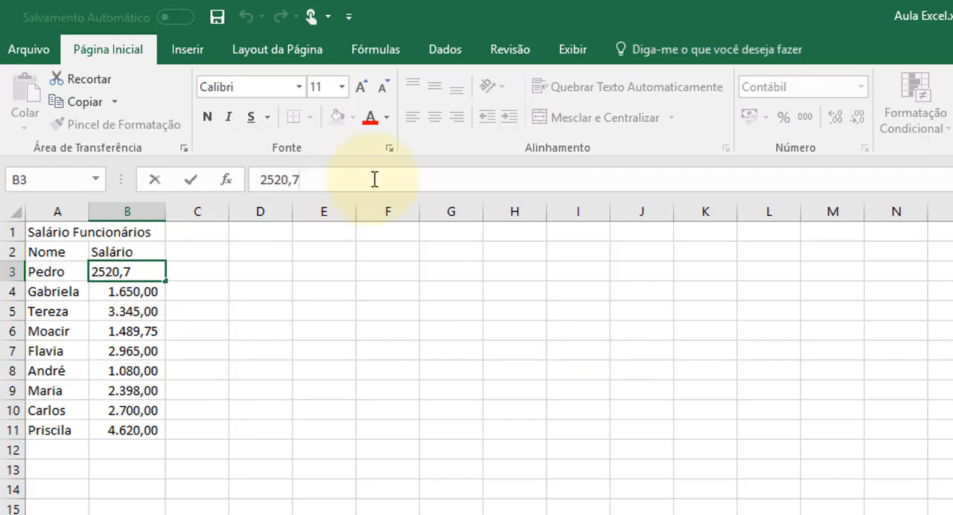
key("BackSpace")
type("40")
key("Return")
Display the salaries in B3:B11 without decimal places.
left_click_drag(124, 274, 143, 432)
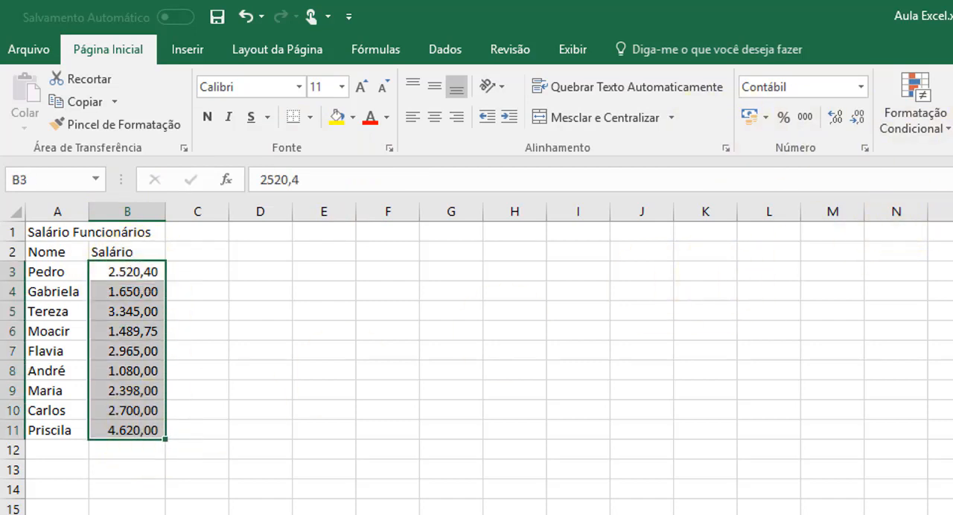
left_click(857, 117)
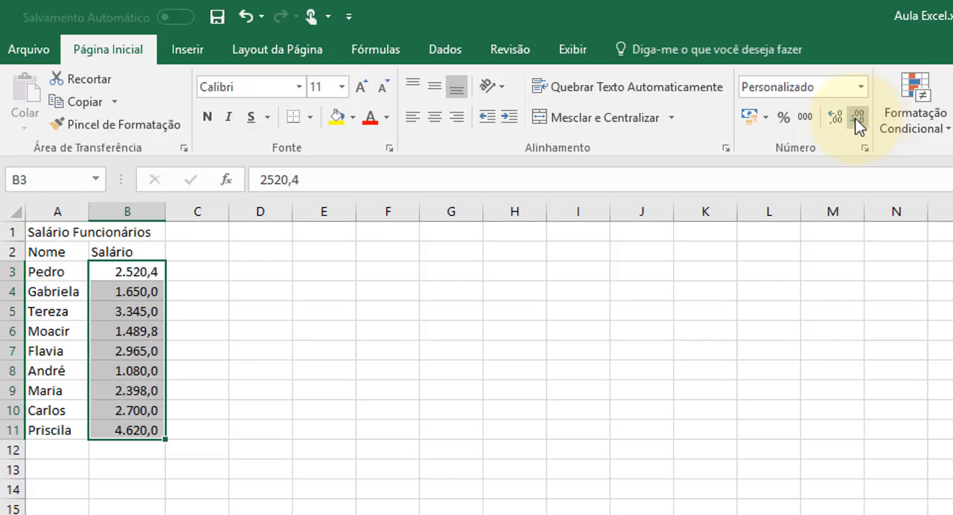
left_click(858, 119)
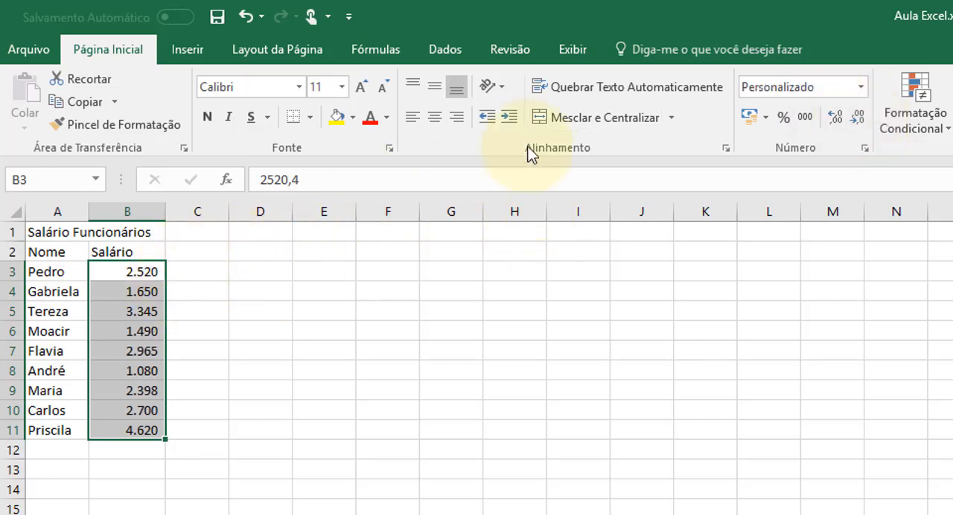
Set the salary in cell B3 to 2520,5 and select that cell.
left_click(343, 182)
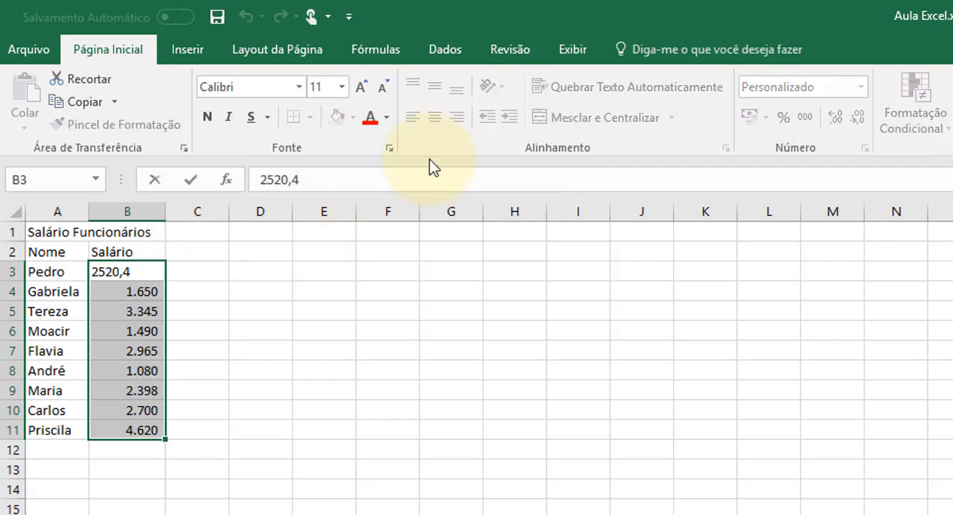
key("BackSpace")
type("5")
key("Return")
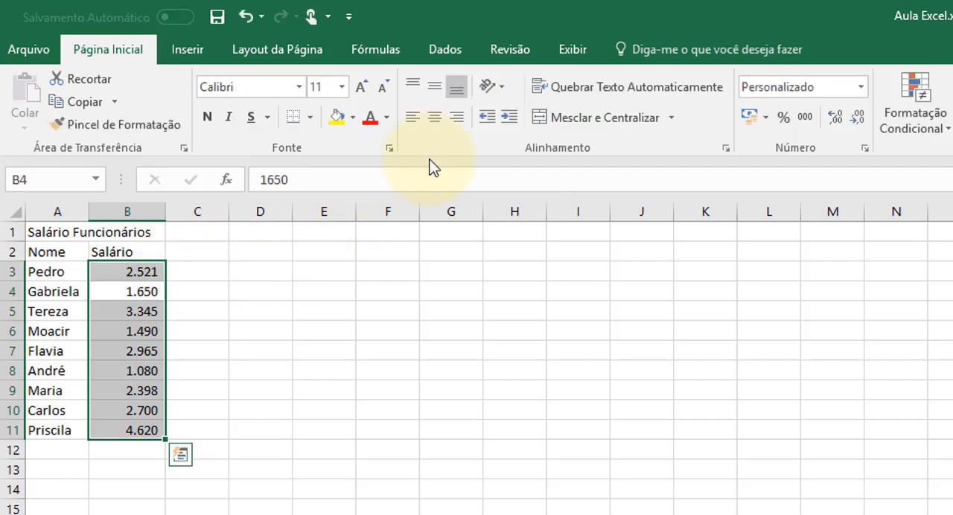
left_click(152, 272)
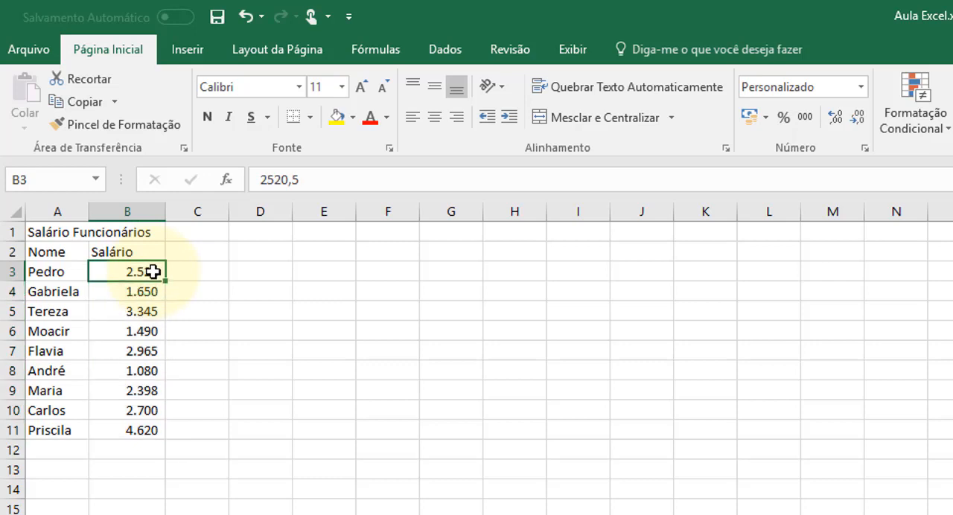
Restore two decimal places for the salaries in B3:B11 and deselect the range.
left_click_drag(152, 271, 136, 434)
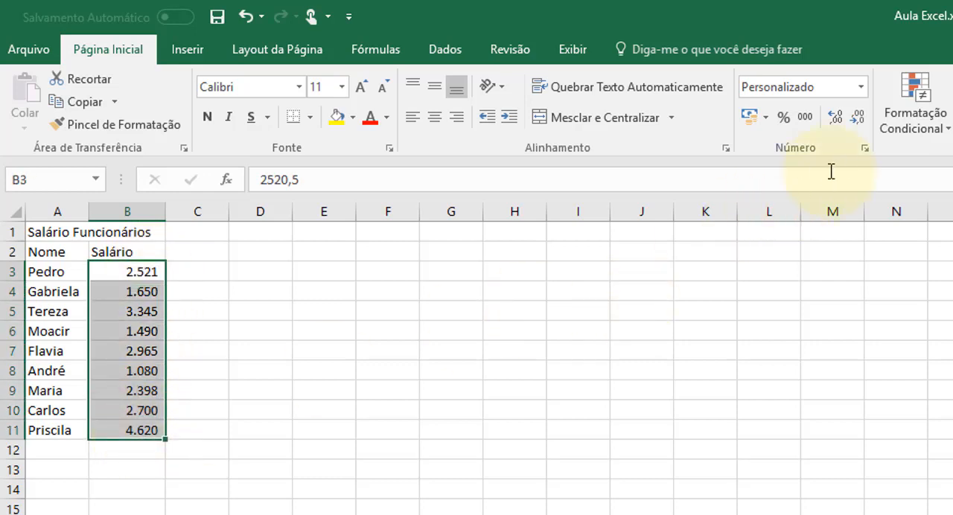
left_click(253, 268)
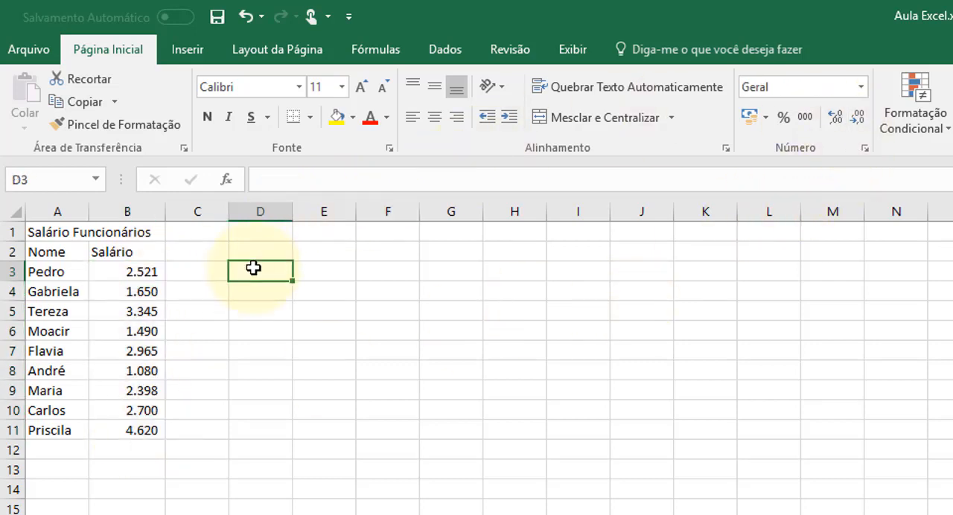
left_click_drag(137, 273, 145, 431)
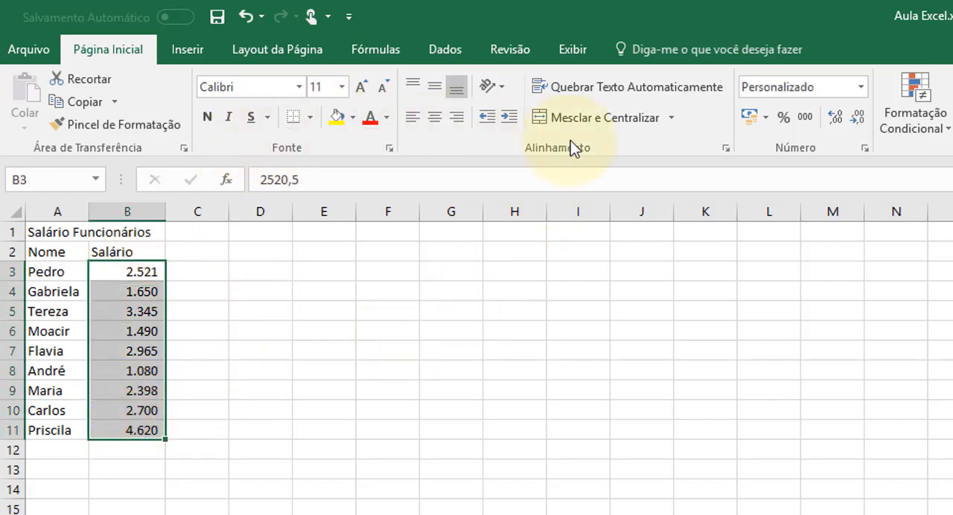
left_click(856, 117)
left_click(856, 117)
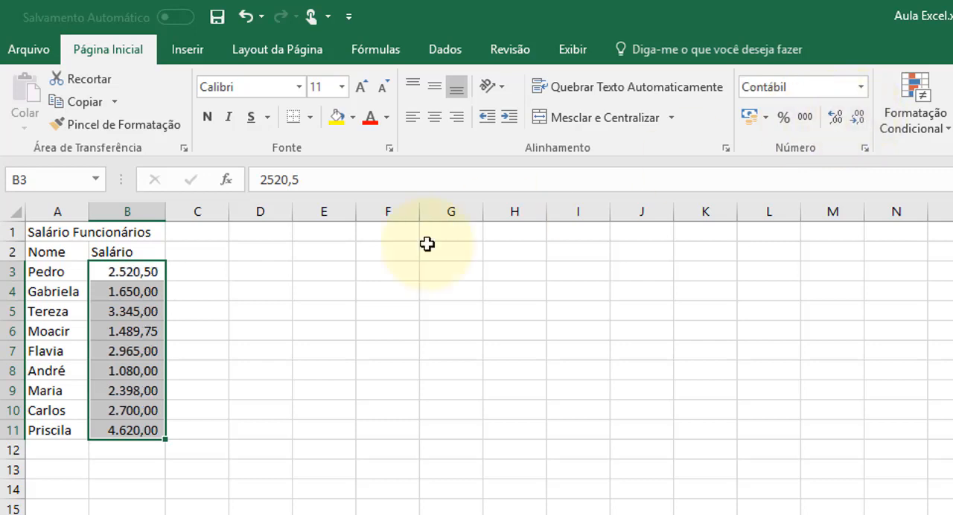
left_click(317, 393)
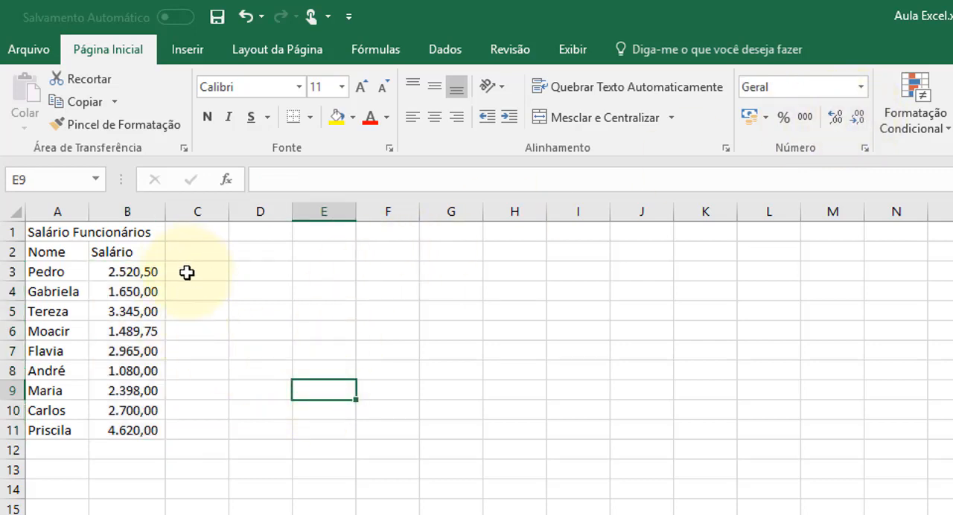
Begin a formula in cell D3 with the ARRED function in uppercase, leaving its parenthesis open for the arguments.
left_click(259, 268)
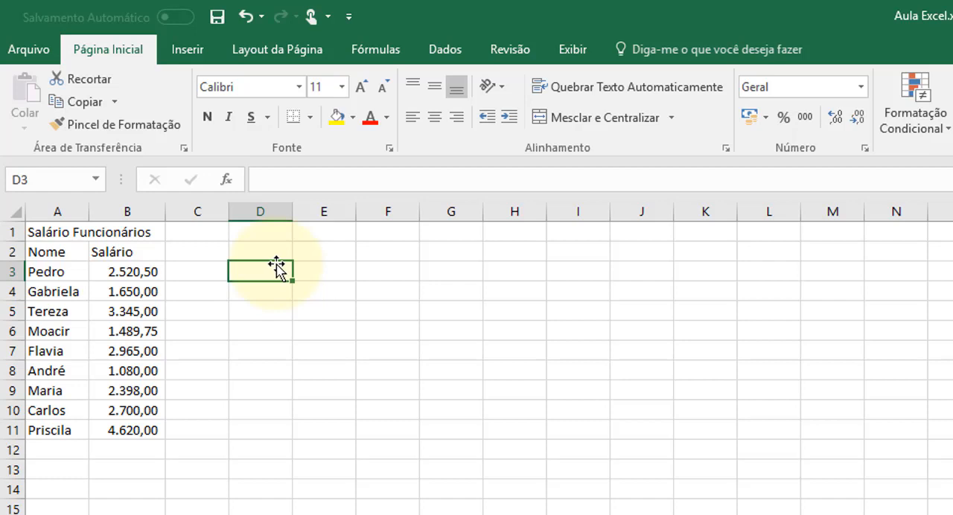
type("=")
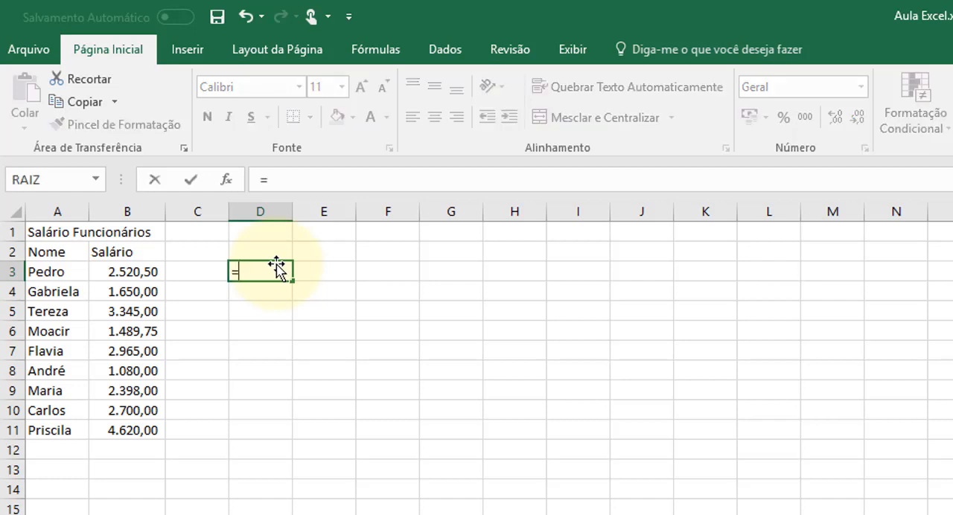
type("ae")
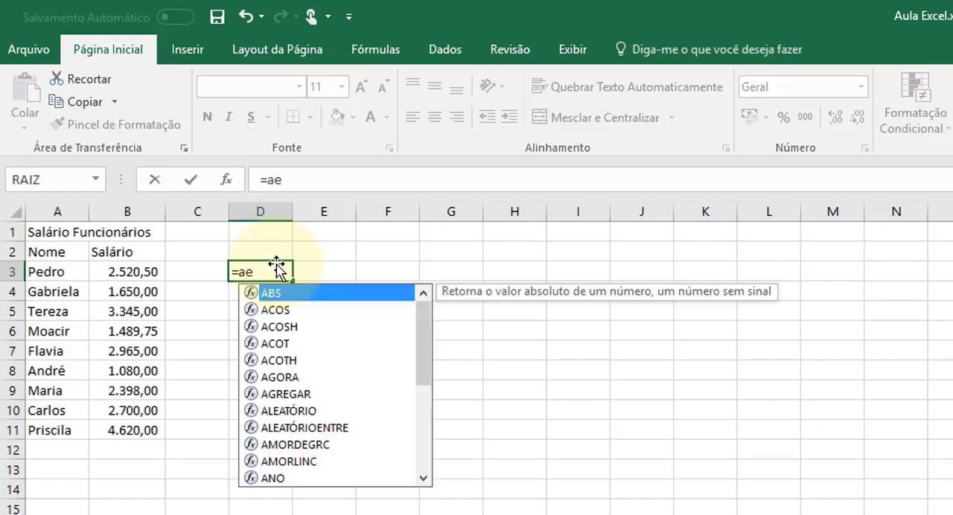
type("rred")
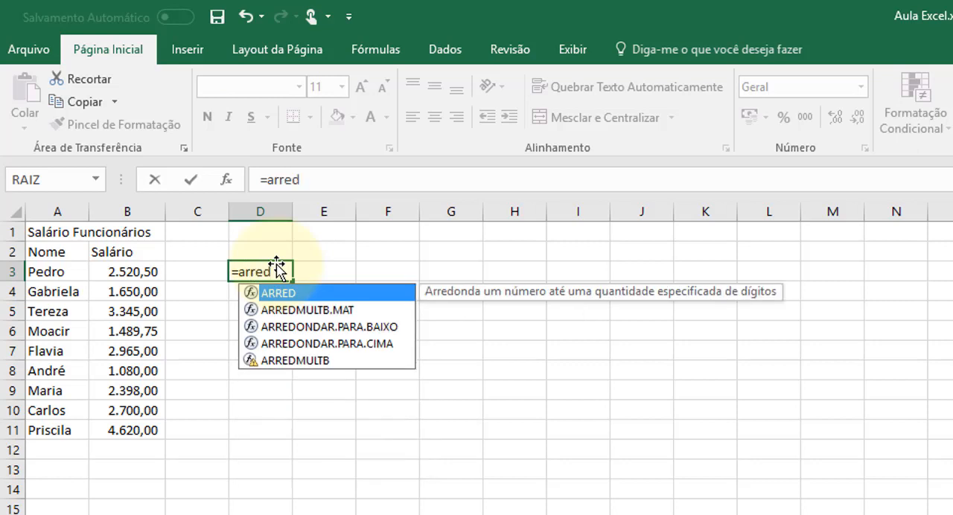
key("BackSpace")
key("BackSpace")
key("BackSpace")
key("BackSpace")
key("BackSpace")
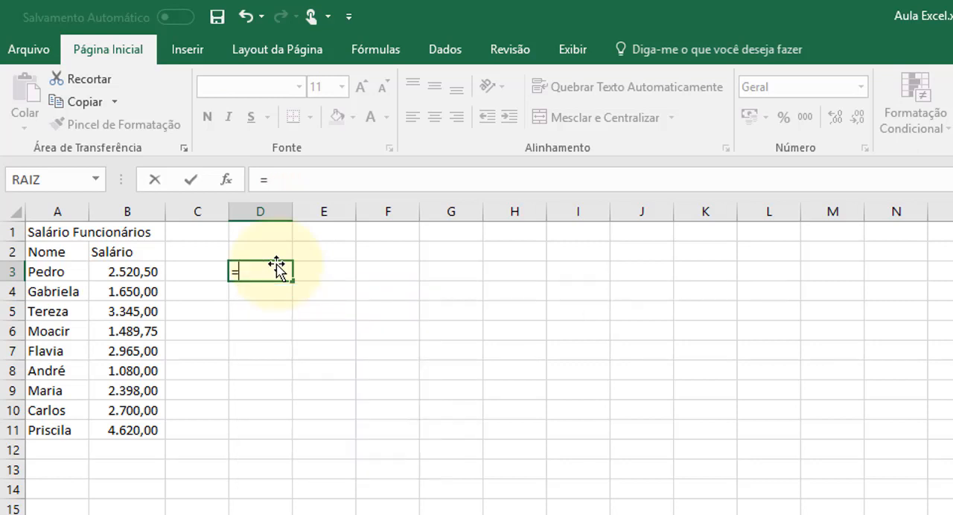
type("ARRED")
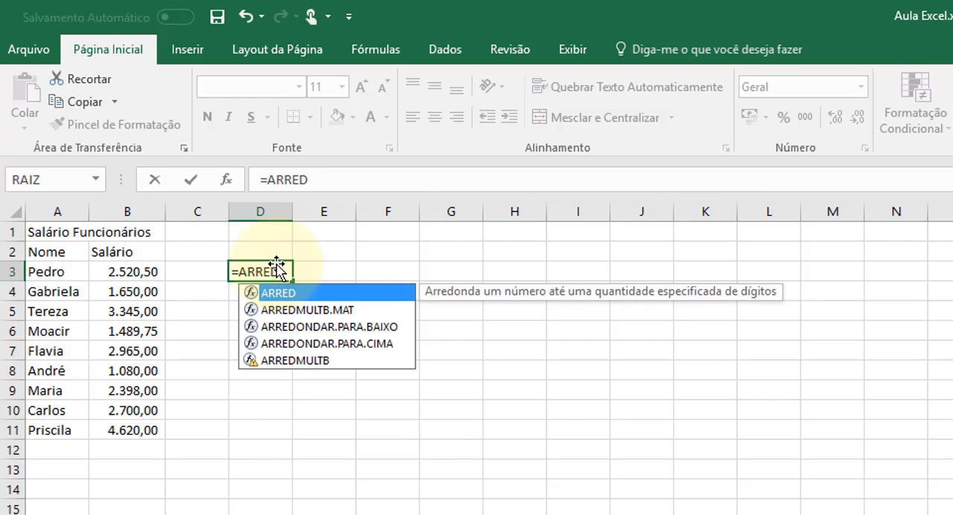
type("(")
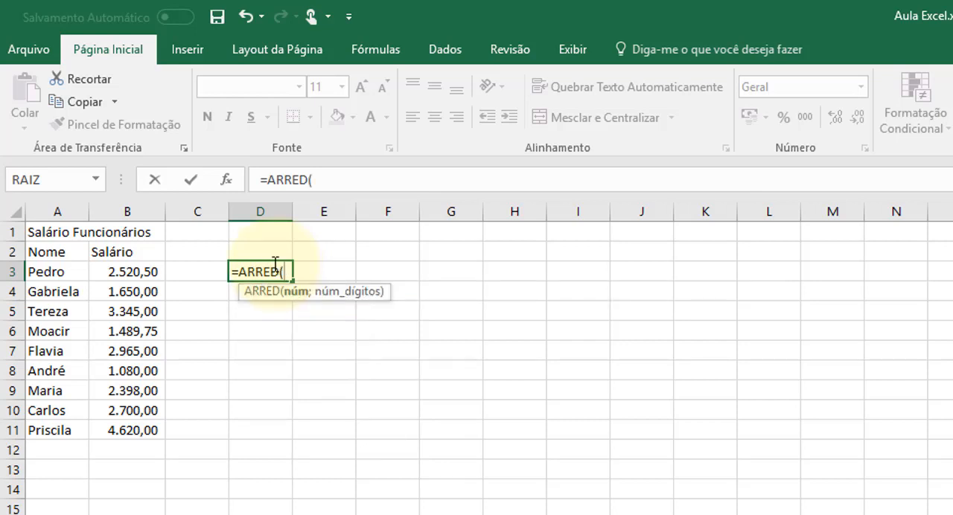
left_click(265, 180)
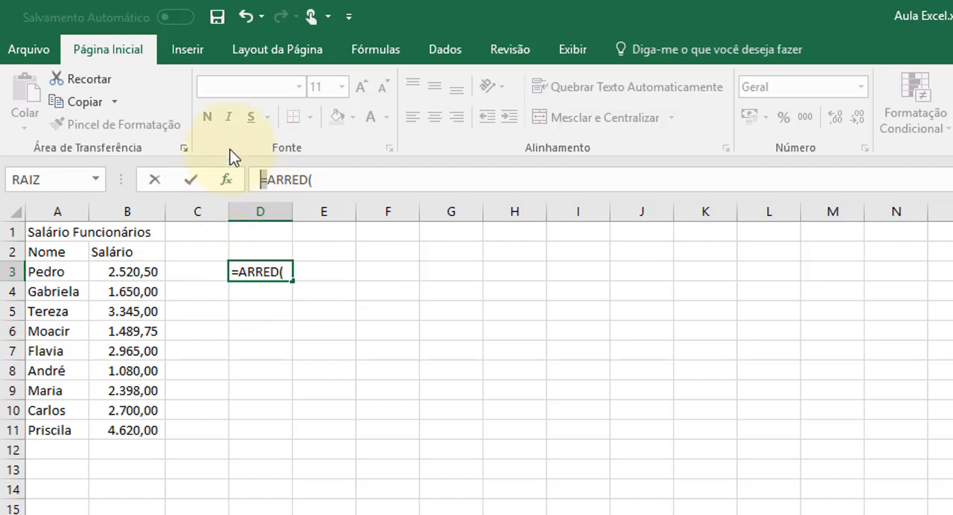
left_click(341, 185)
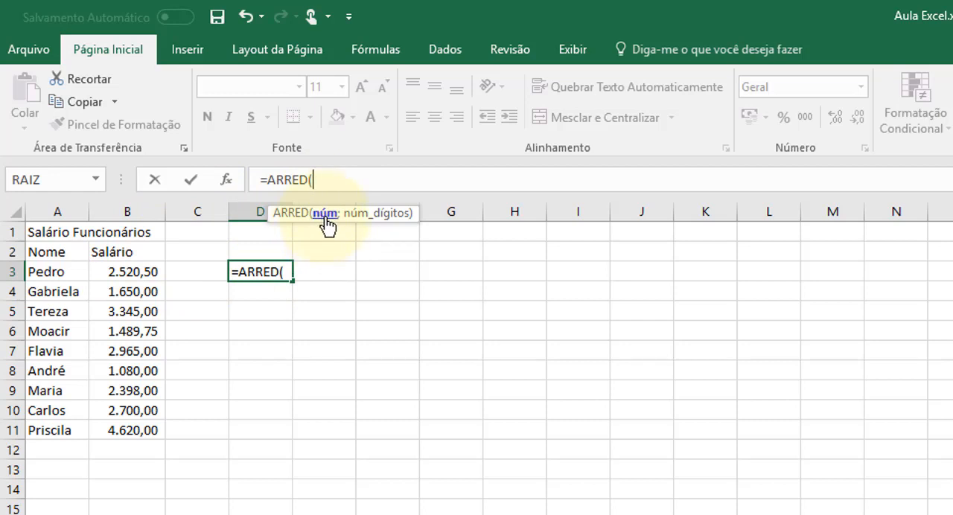
Complete the ARRED formula in D3 with cell B3 as the number and -2 as the number of digits.
left_click(121, 271)
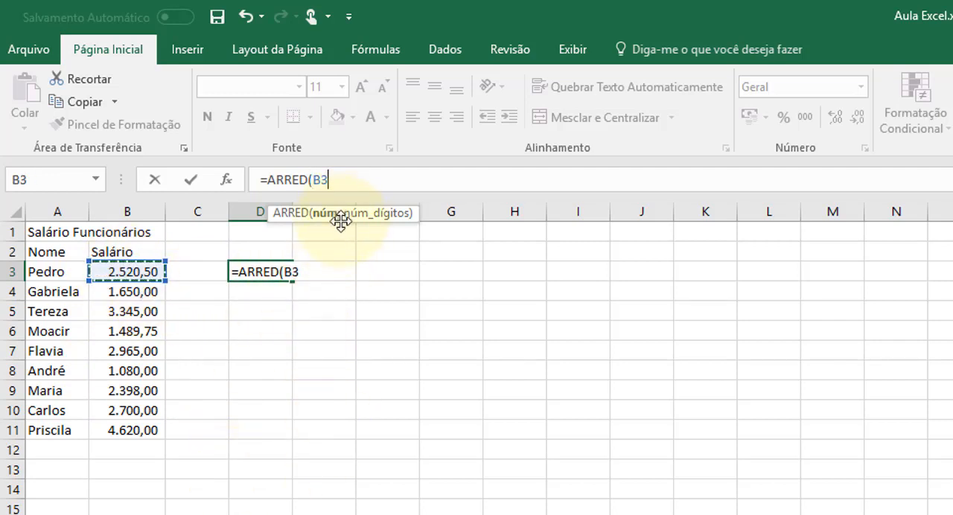
type(";")
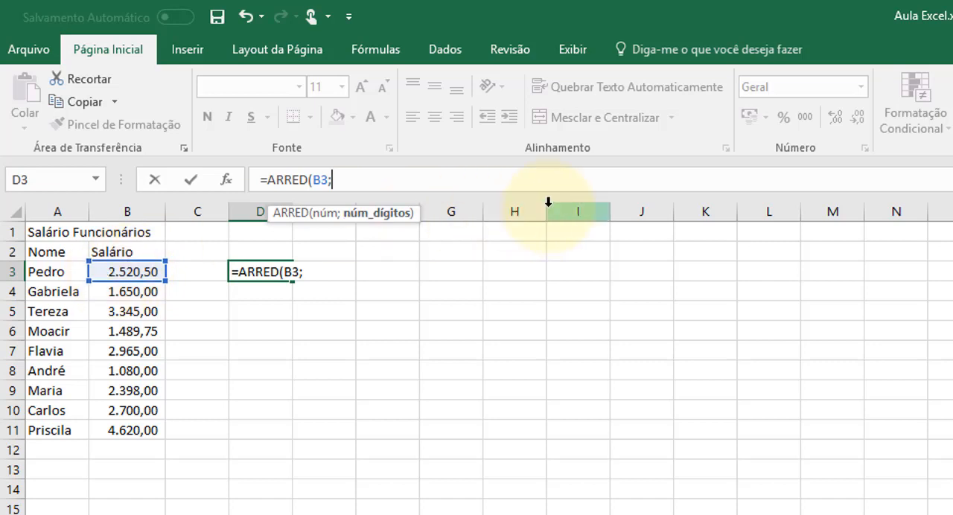
type("2")
type(")")
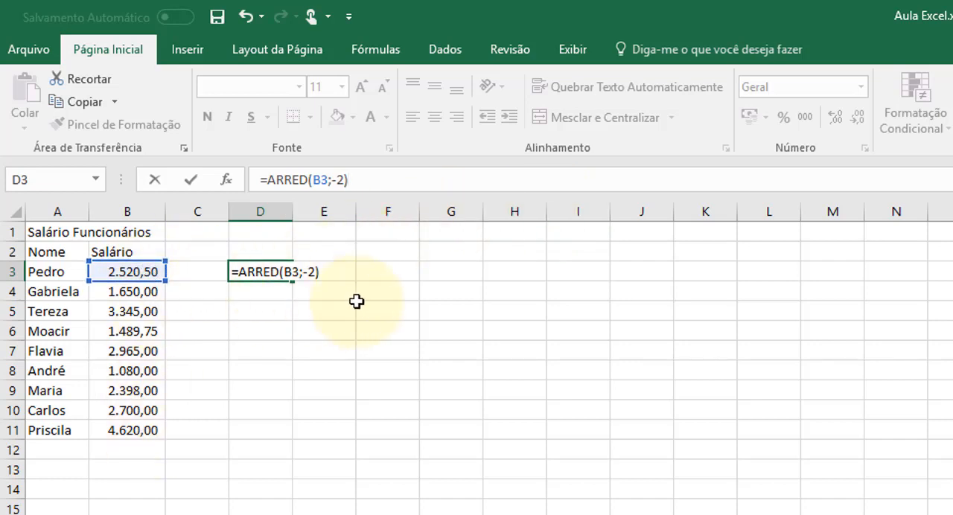
key("Return")
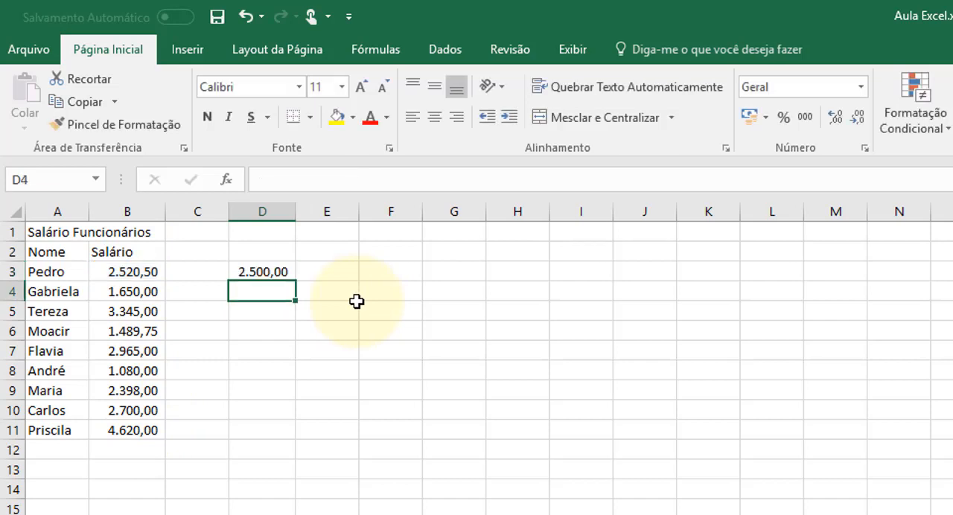
Fill the ARRED formula from D3 down through D11 and deselect the range.
left_click(265, 273)
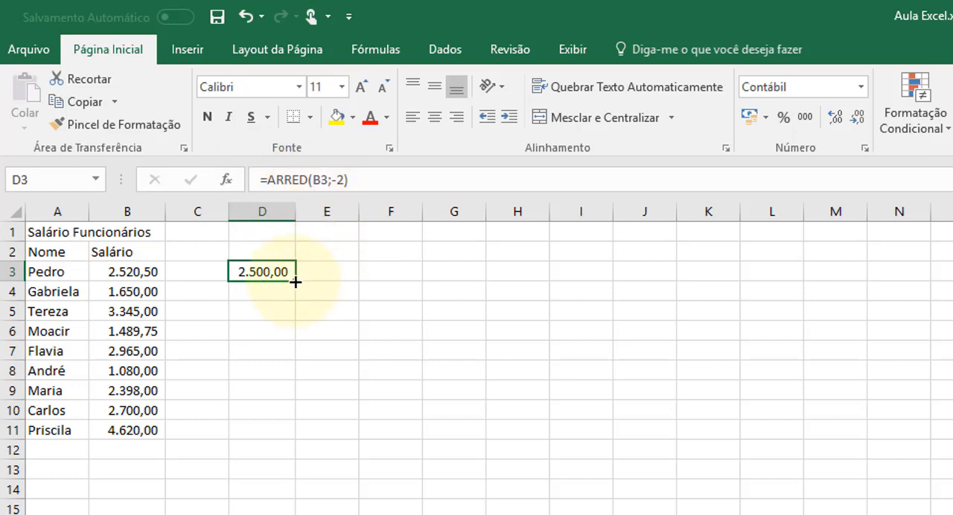
left_click_drag(295, 282, 278, 438)
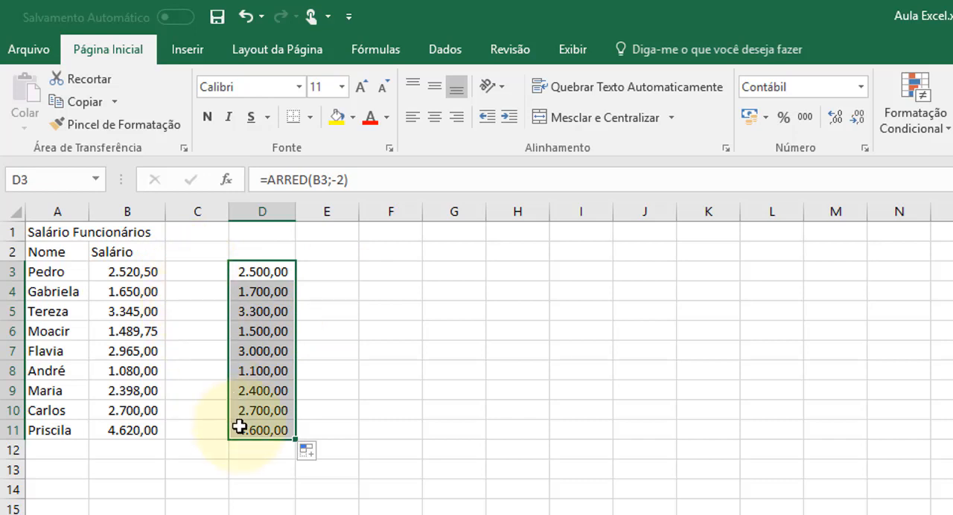
left_click(418, 328)
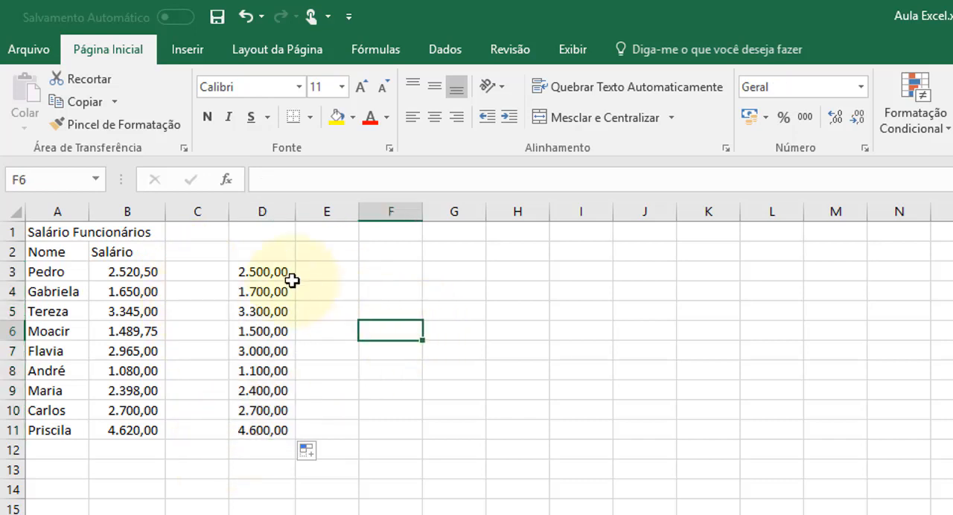
Examine the ARRED formulas and rounded salaries in cells D3 to D7.
left_click(270, 271)
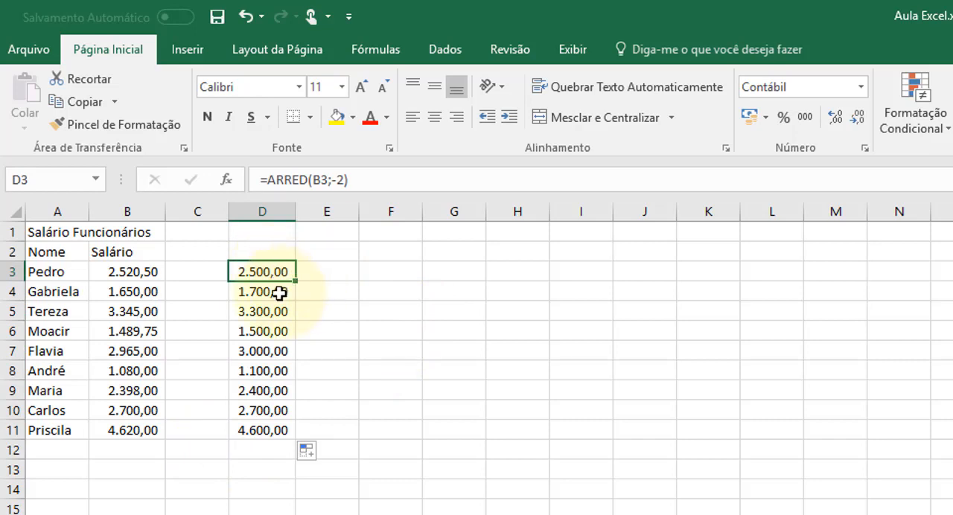
left_click(278, 293)
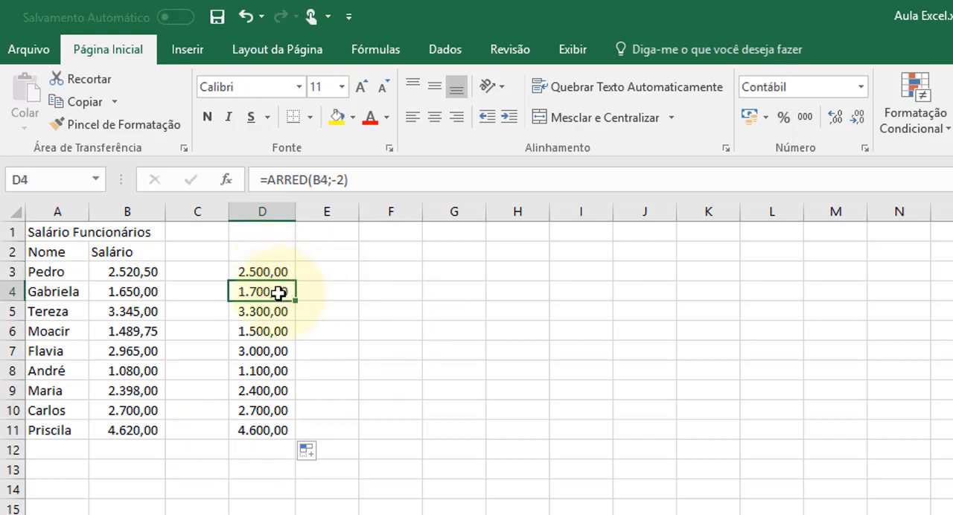
left_click(280, 312)
left_click(278, 332)
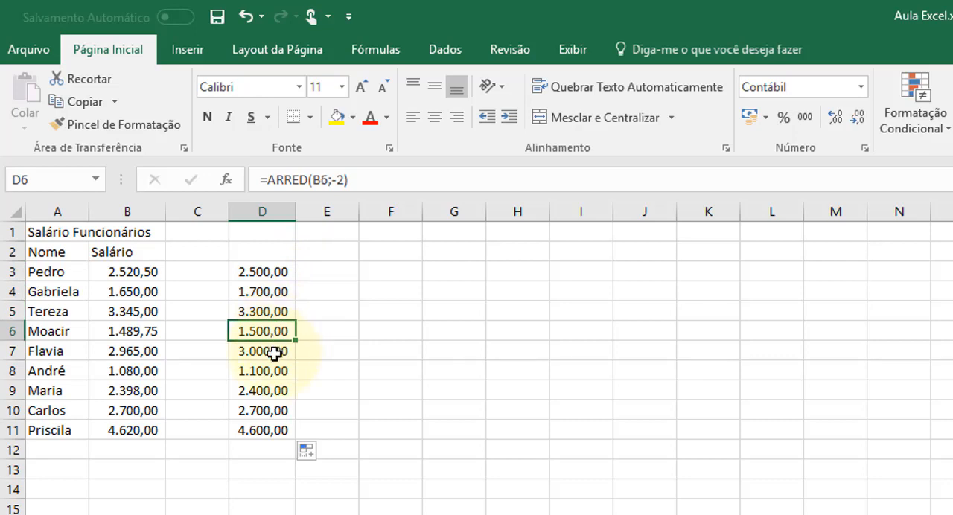
left_click(275, 353)
left_click(273, 273)
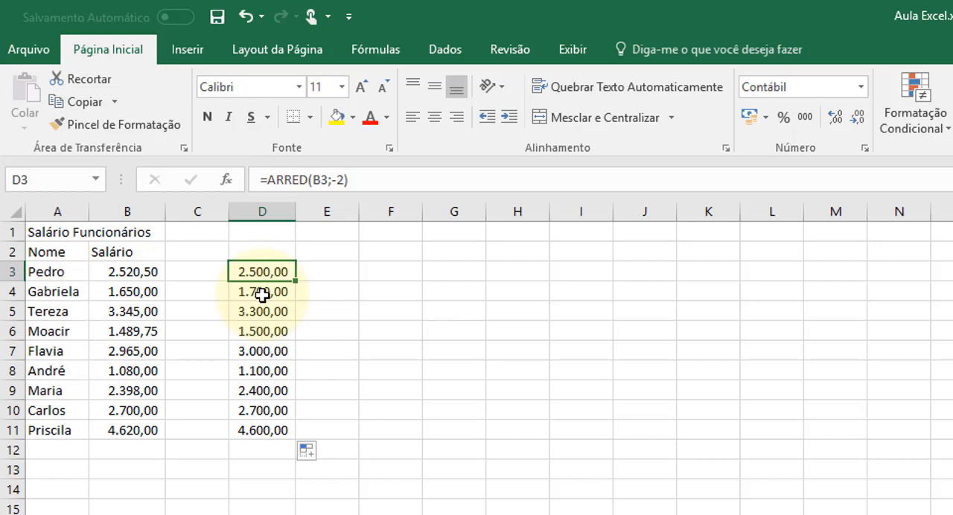
left_click(348, 271)
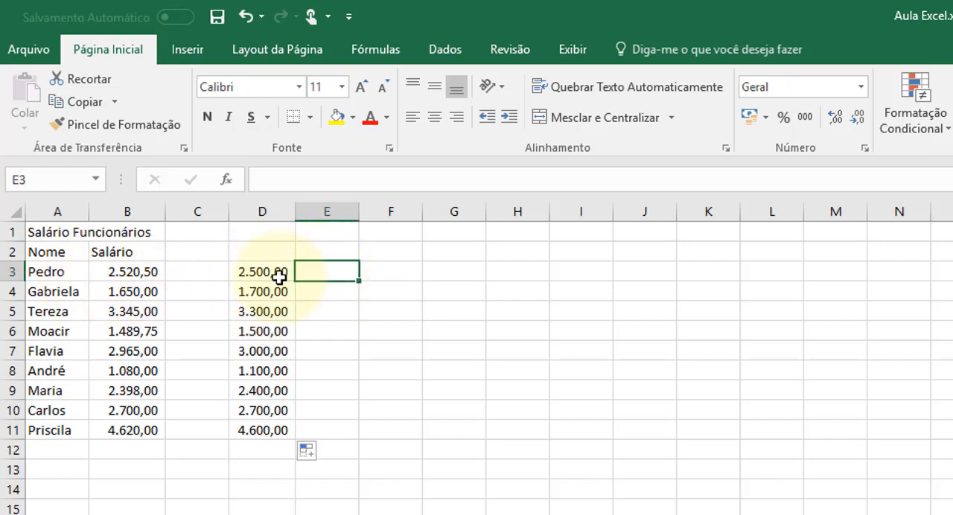
left_click(275, 274)
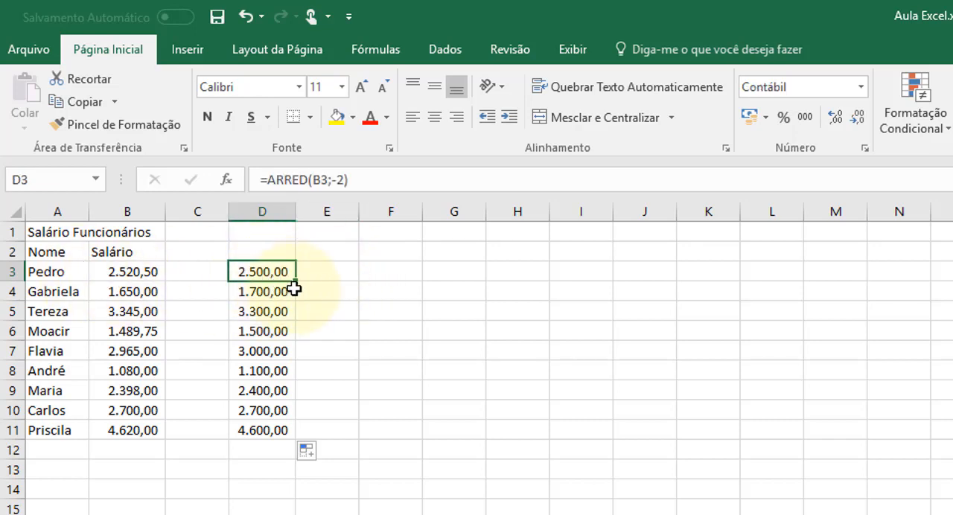
left_click(273, 292)
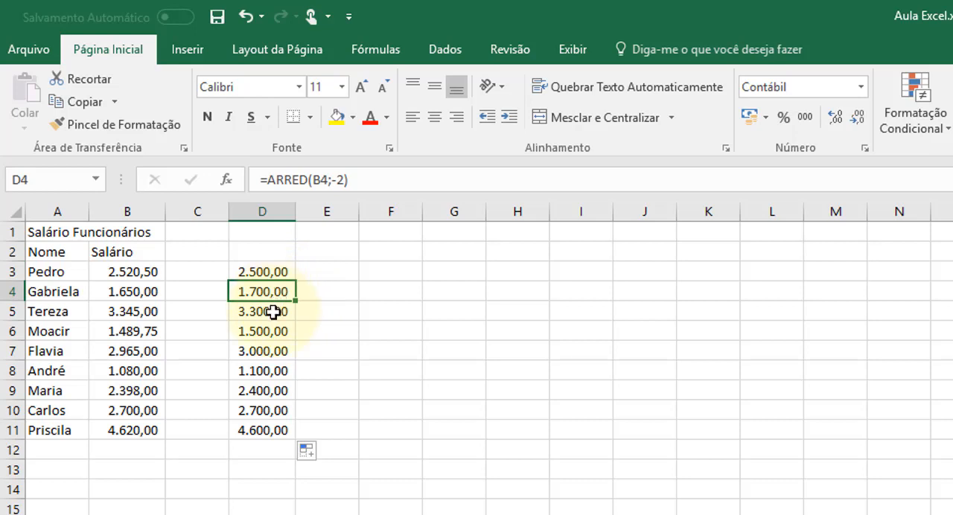
left_click(274, 313)
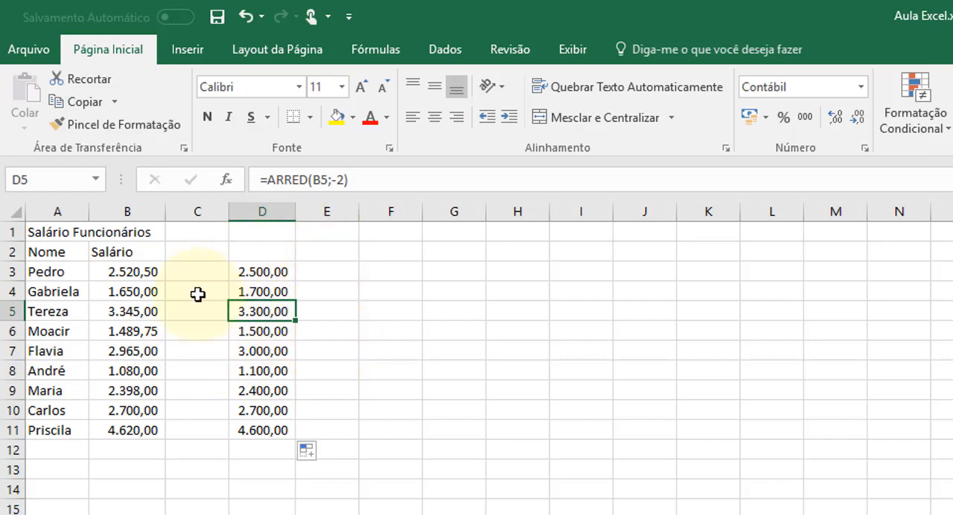
Change the number of digits in D3's ARRED formula to -3.
left_click(269, 268)
left_click(341, 180)
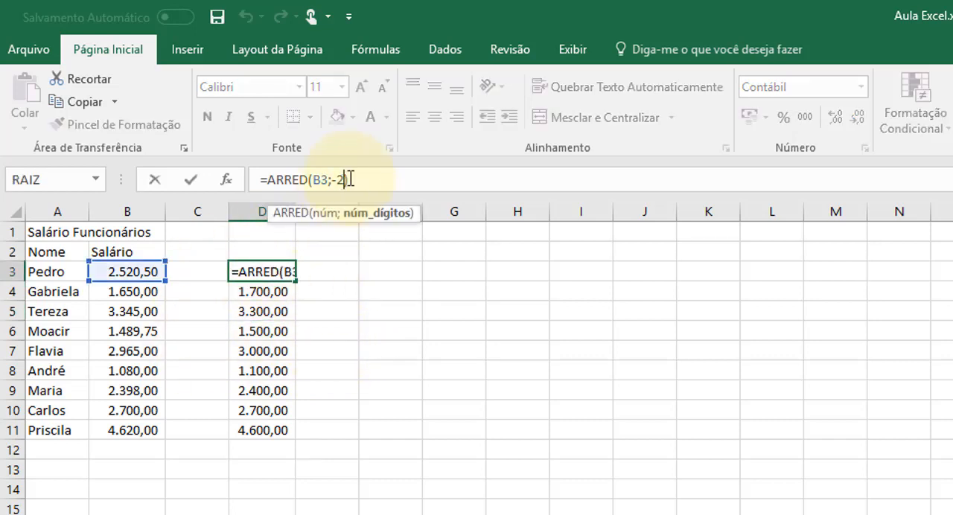
key("BackSpace")
type("3")
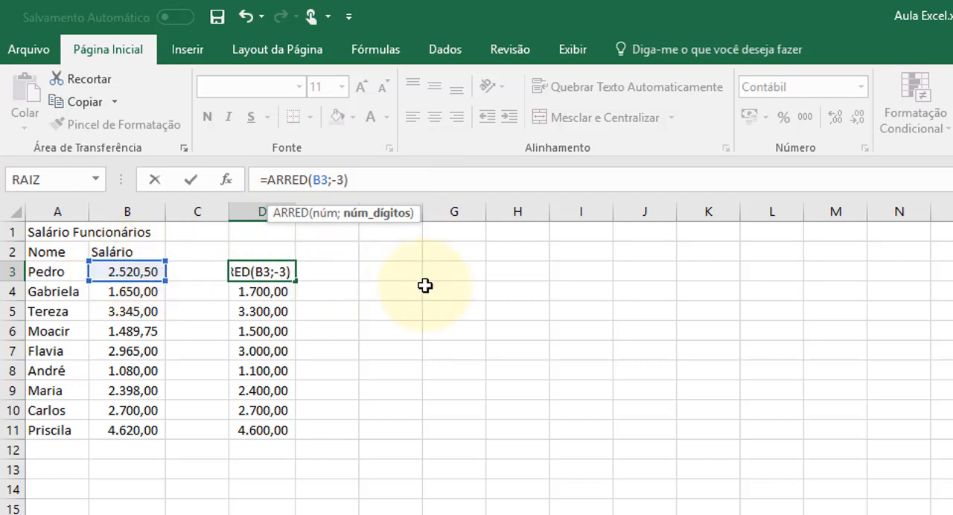
key("Return")
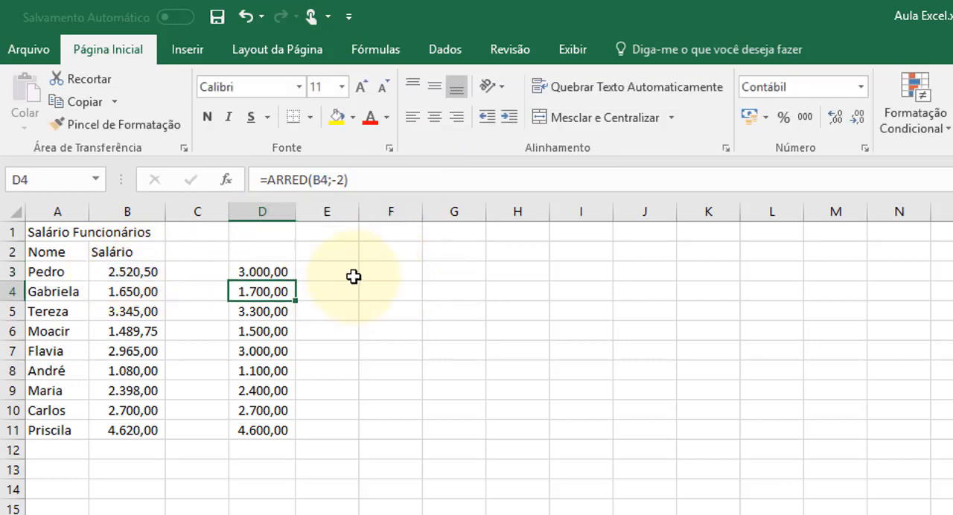
Fill D3's updated ARRED formula down through D11 and check the results in D4 to D6.
left_click(254, 270)
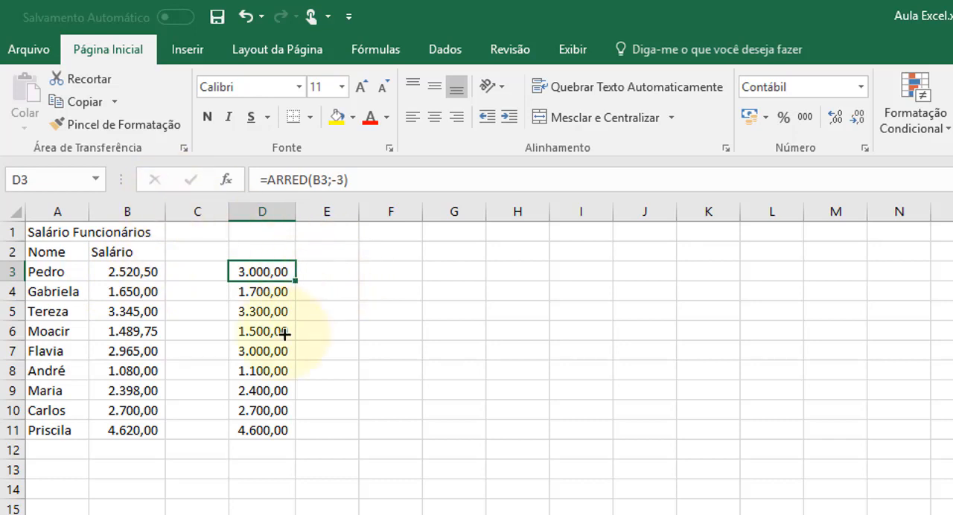
left_click_drag(285, 335, 283, 432)
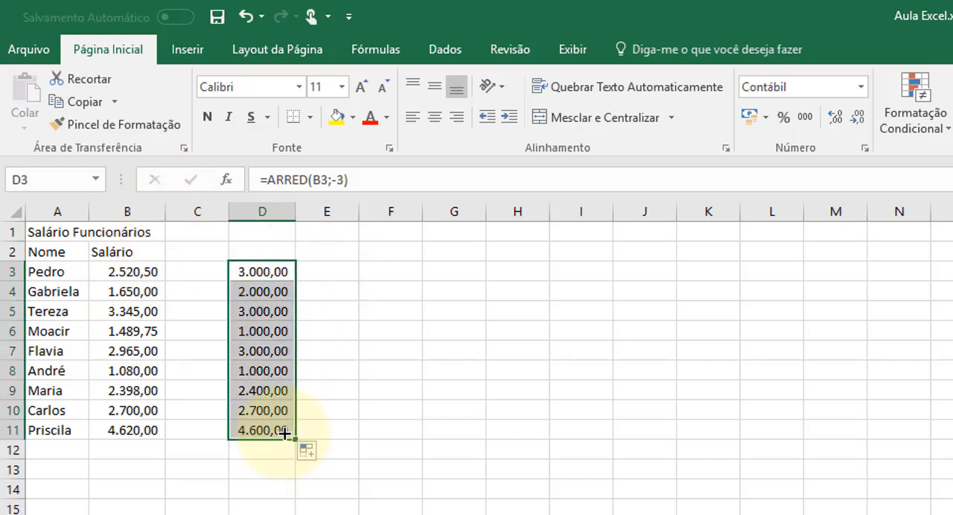
left_click(361, 377)
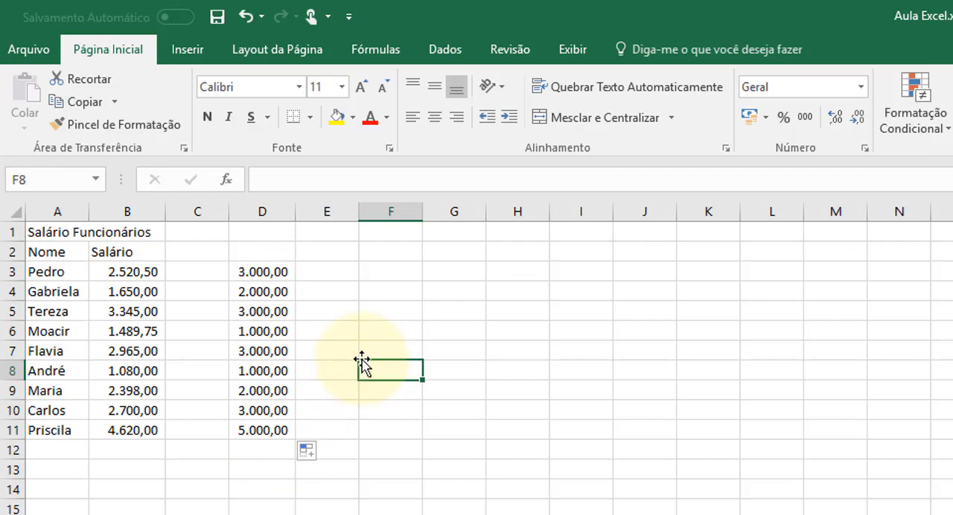
left_click(277, 292)
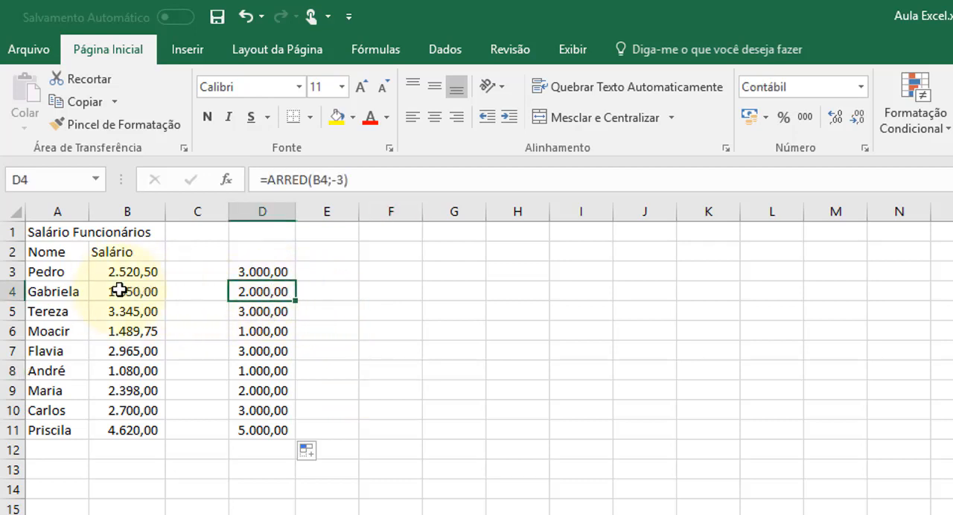
left_click(277, 311)
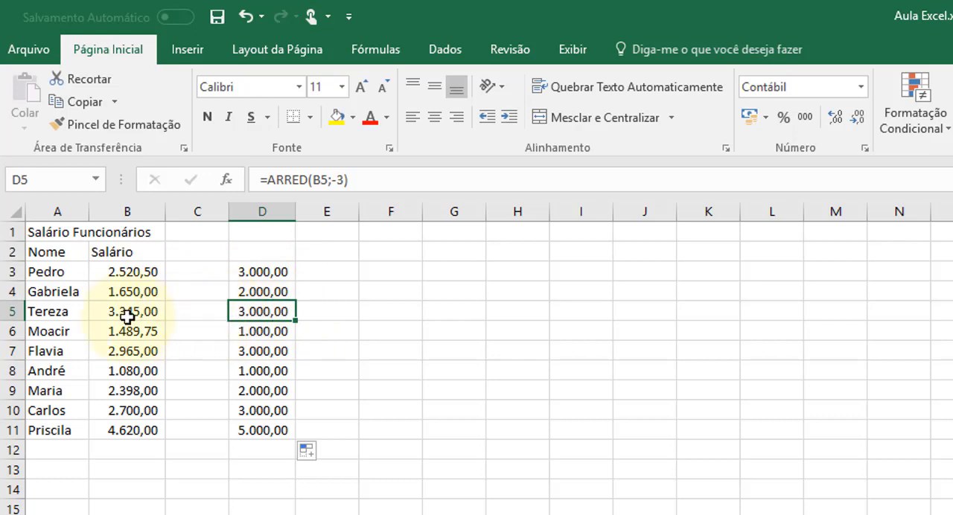
left_click(259, 329)
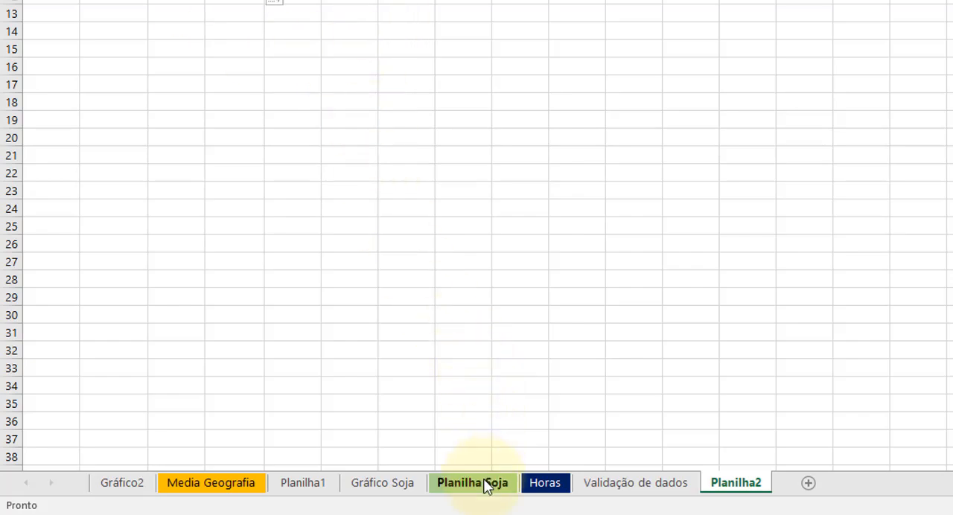
Switch to the Planilha Soja sheet and begin an ARRED formula in H3 with its parenthesis open.
left_click(485, 490)
left_click(594, 419)
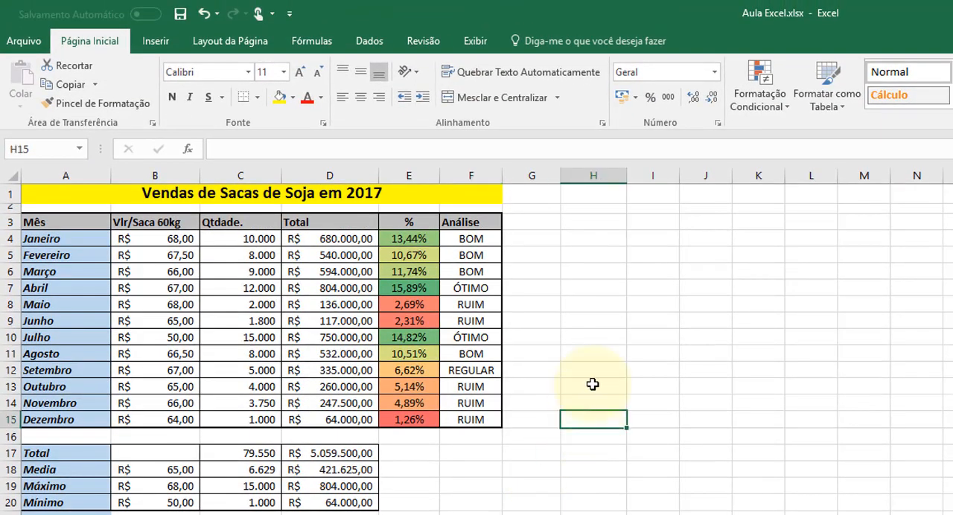
left_click(587, 219)
type("=")
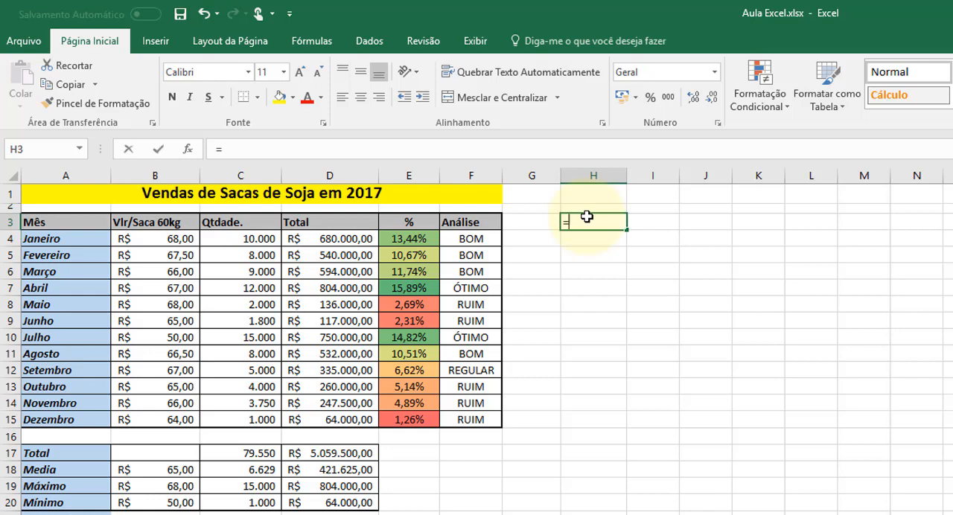
type("ARRED")
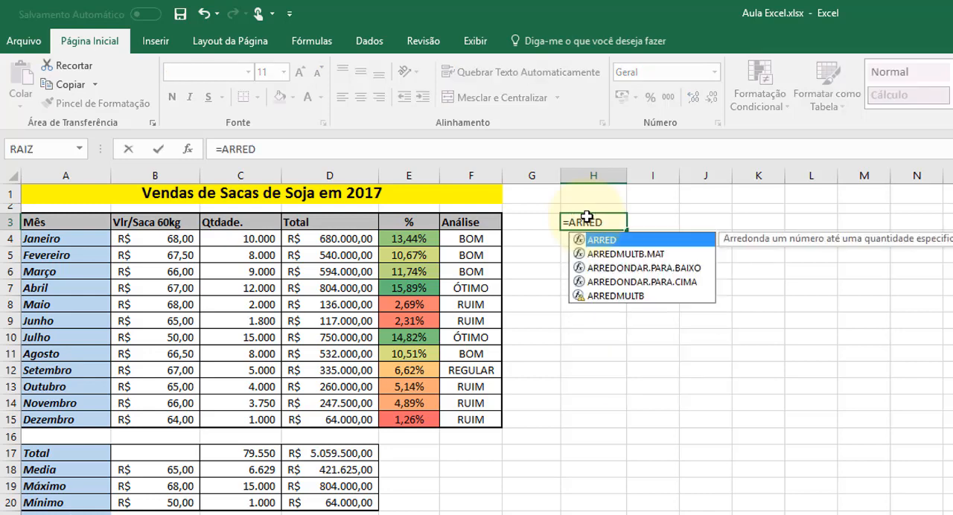
type("(")
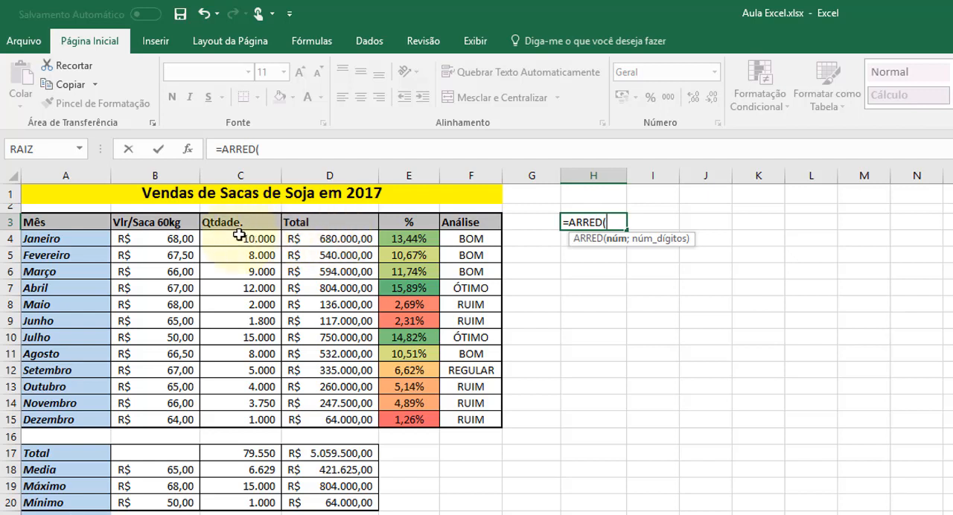
left_click(143, 238)
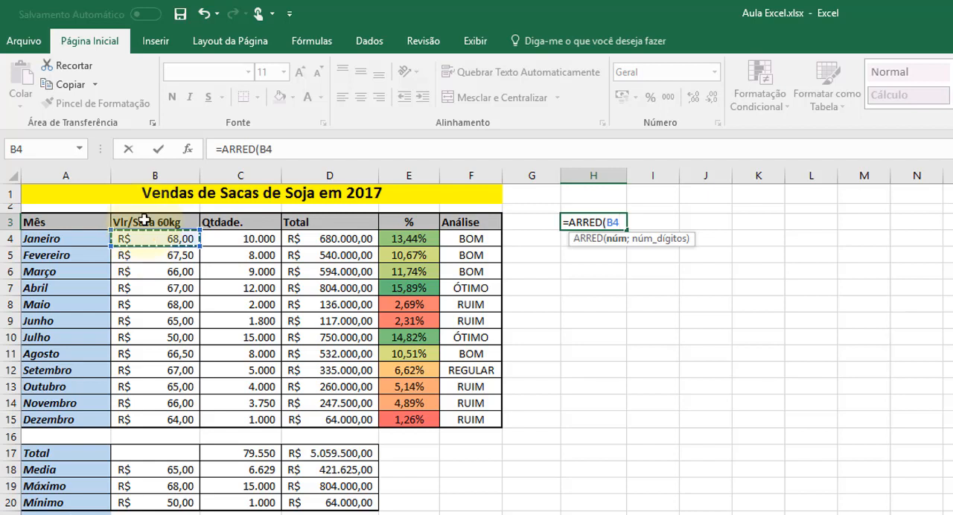
key("BackSpace")
key("BackSpace")
key("BackSpace")
type("(")
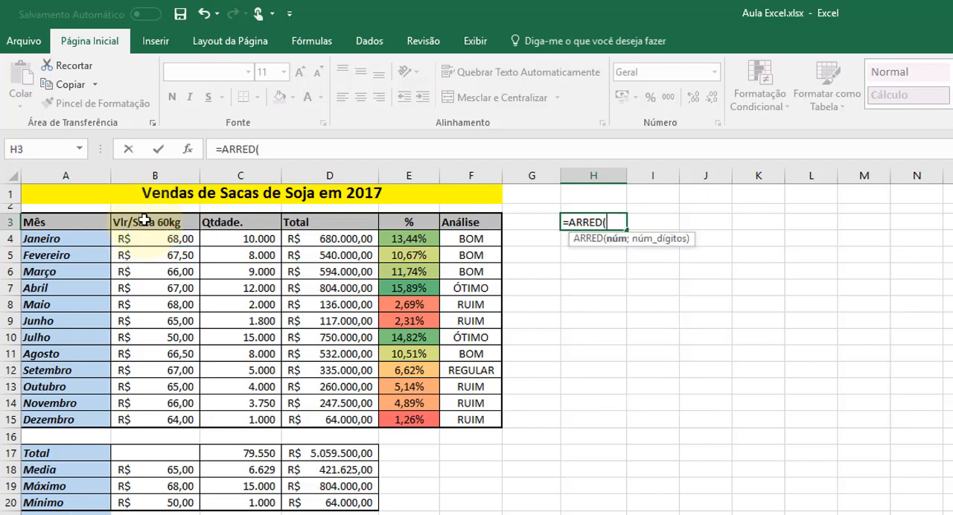
Complete the ARRED formula in H3 with cell C4 as the number and -3 as the number of digits.
left_click(243, 238)
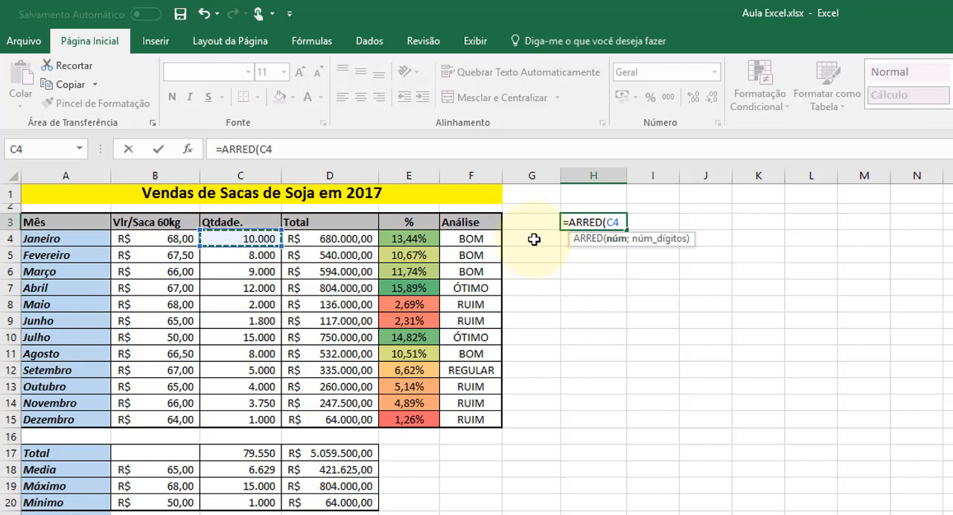
type(";-3")
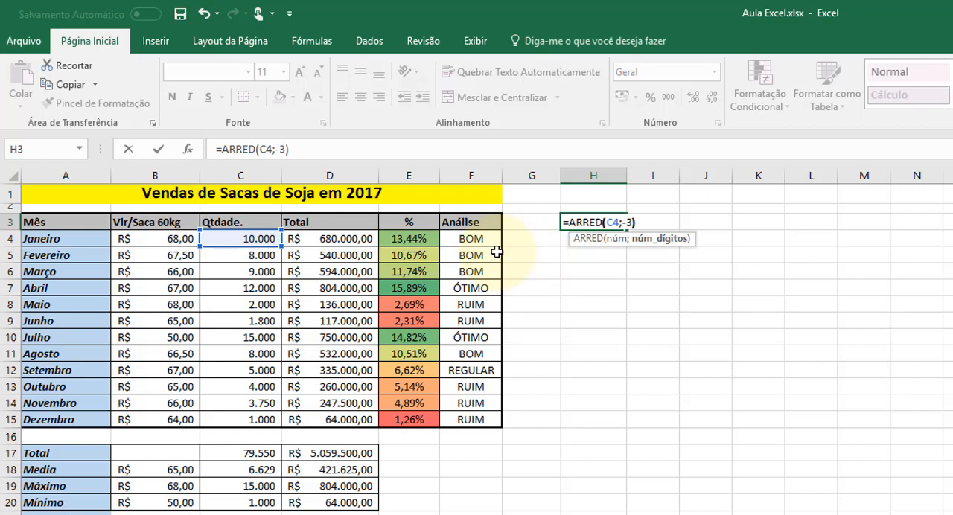
key("Return")
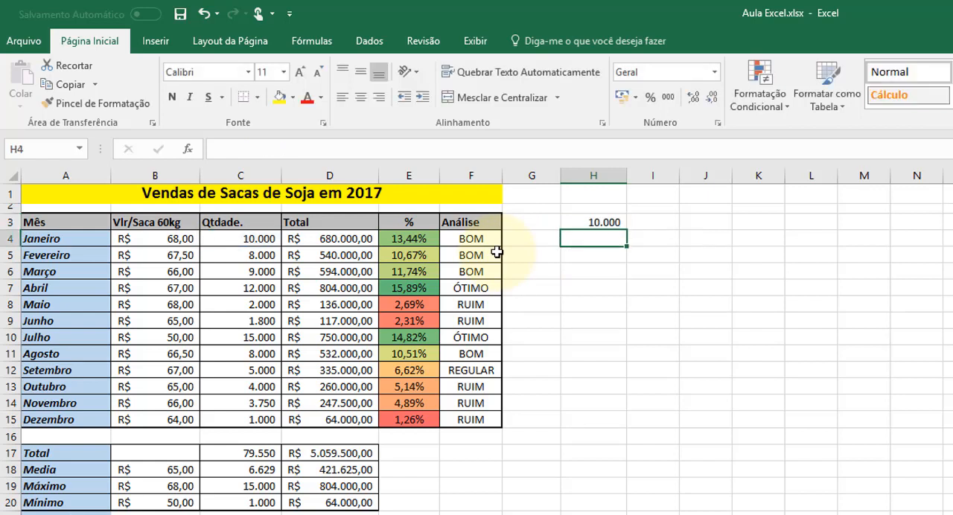
Fill the ARRED formula from H3 down through H15 and move the filled range one row down to H4:H16.
left_click(603, 222)
left_click_drag(630, 232, 638, 429)
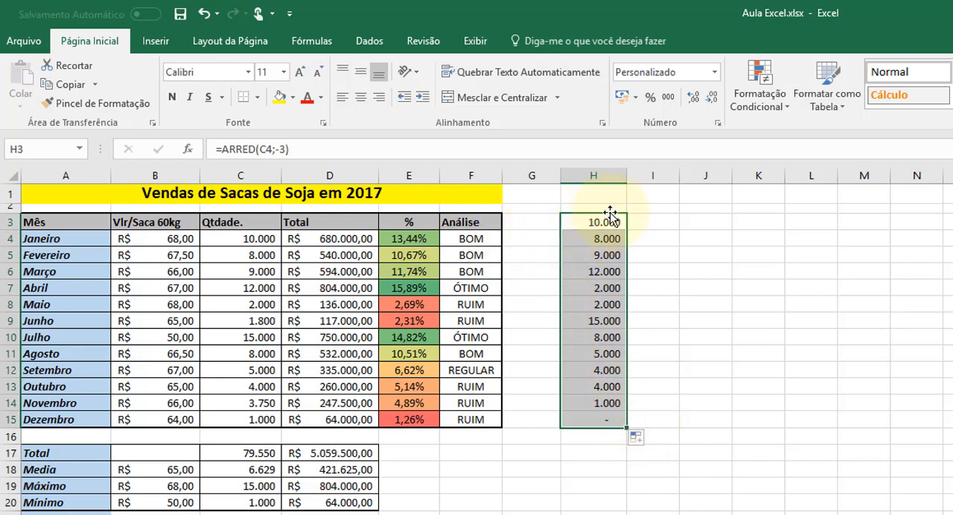
left_click_drag(609, 214, 616, 240)
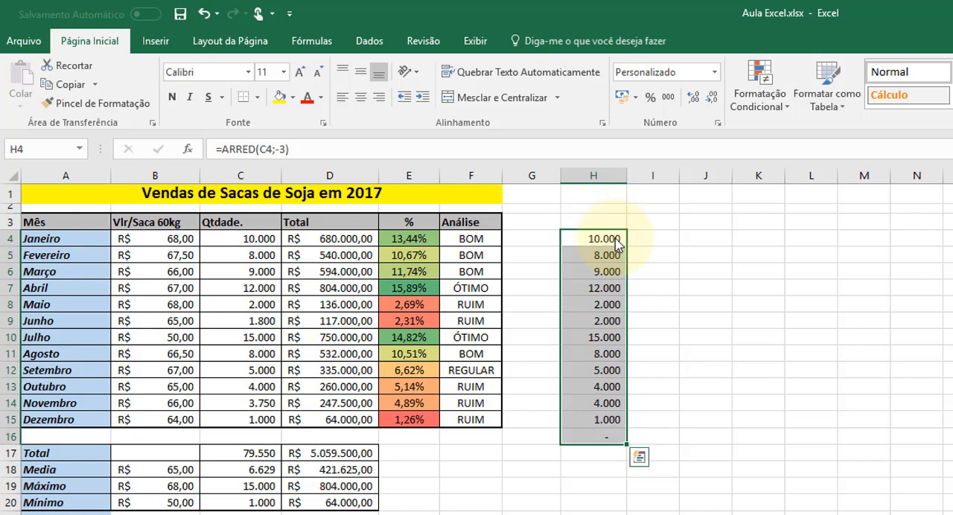
left_click(690, 406)
Clear the extra formula in H16 and compare the rounded values in column H with the quantities in column C.
left_click(619, 437)
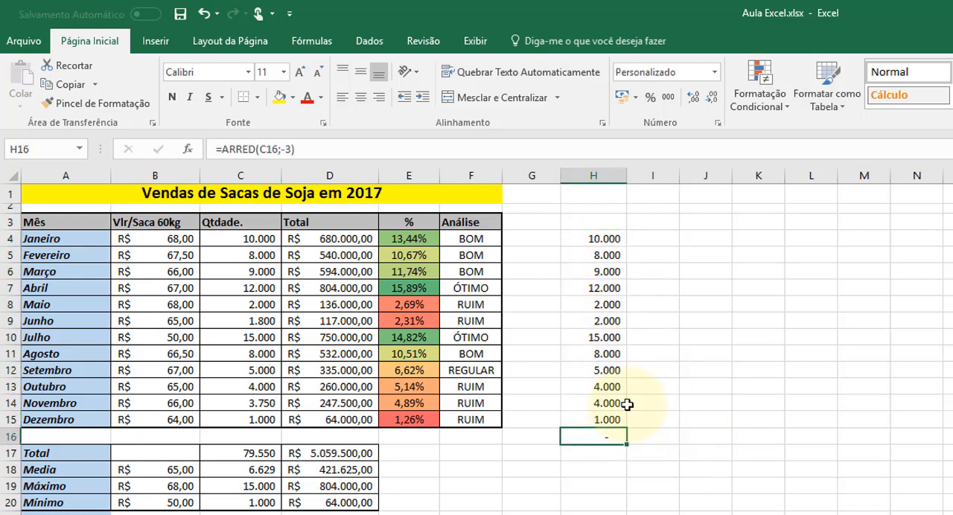
key("Delete")
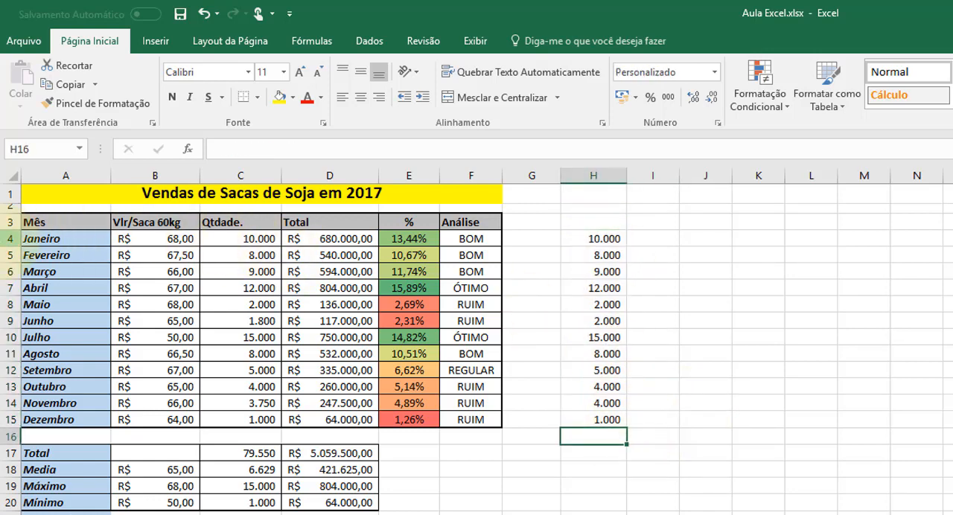
left_click(11, 238)
left_click(592, 288)
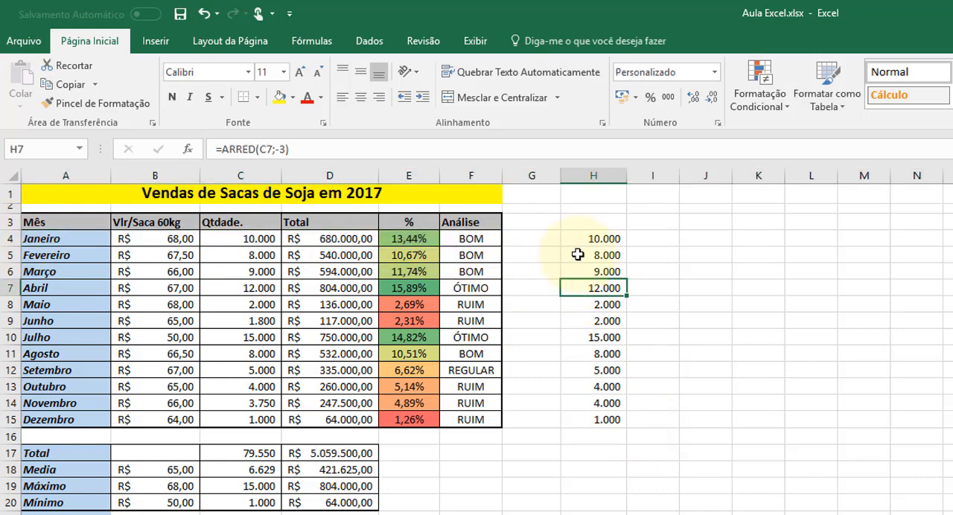
left_click(592, 240)
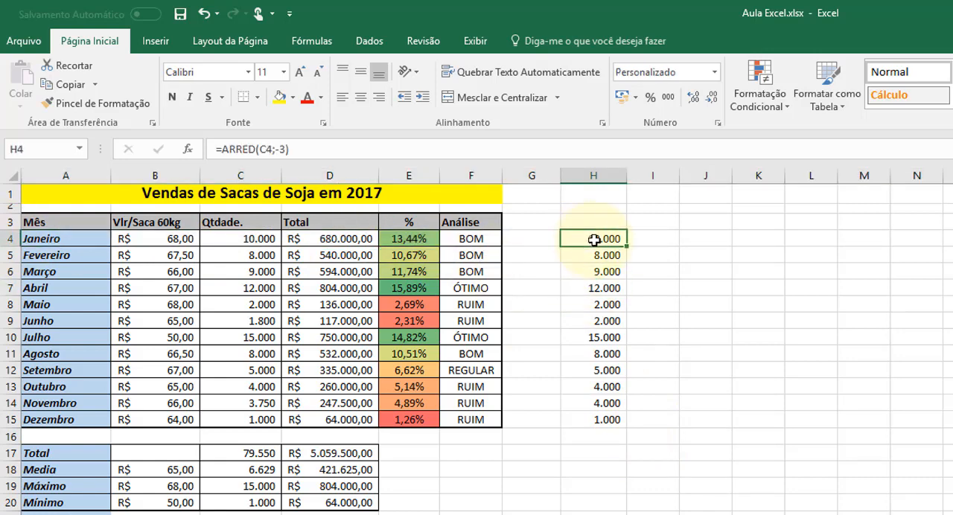
left_click(257, 257)
left_click(257, 270)
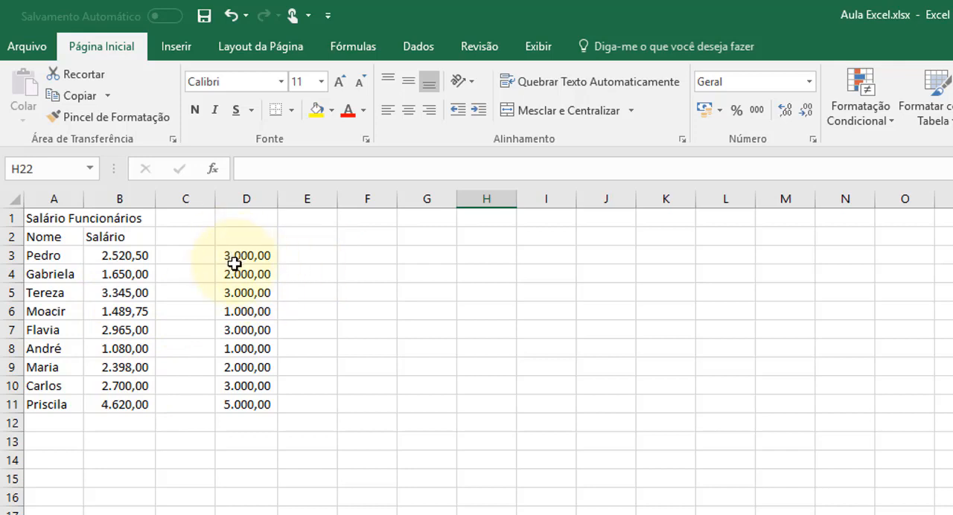
Remove the decimals from the salaries in B3:B11 and restore two decimal places, leaving cell D3 selected.
left_click_drag(119, 251, 122, 404)
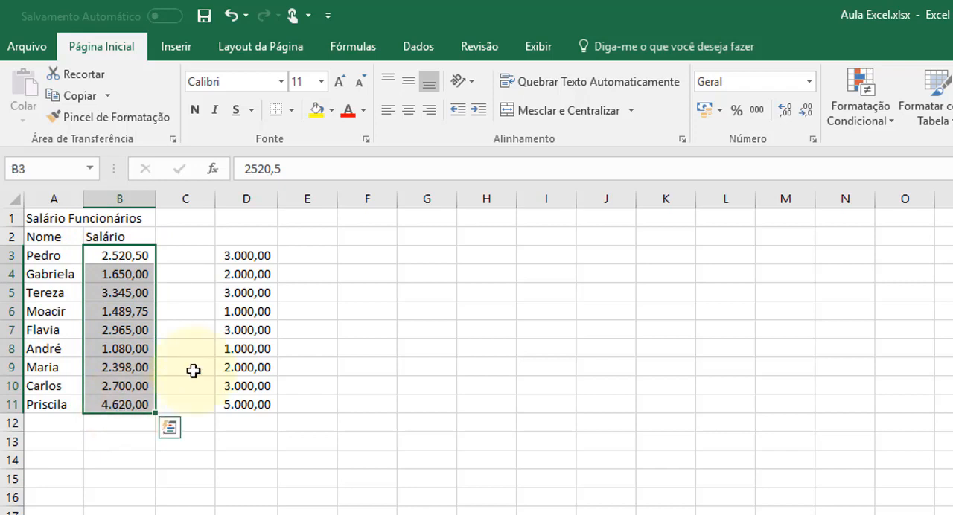
left_click(807, 110)
left_click(806, 111)
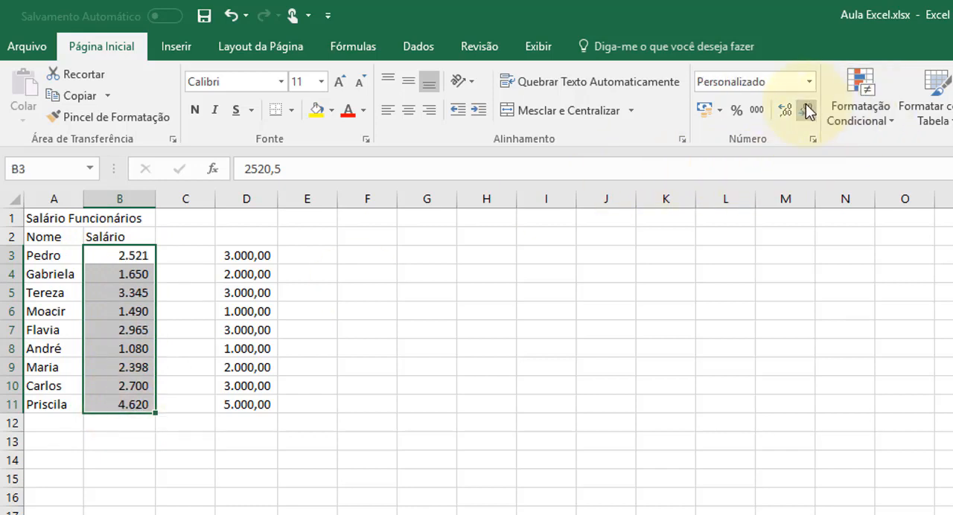
left_click(781, 110)
left_click(782, 110)
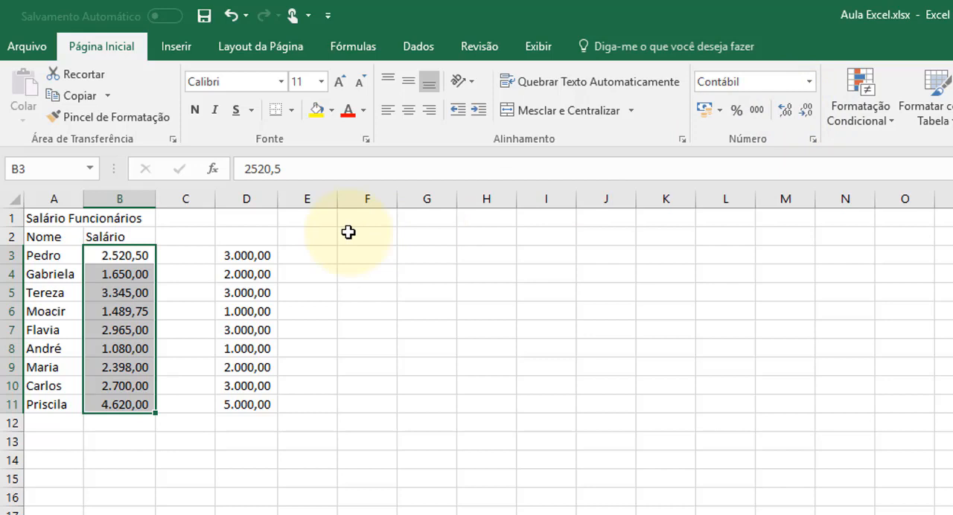
left_click(236, 251)
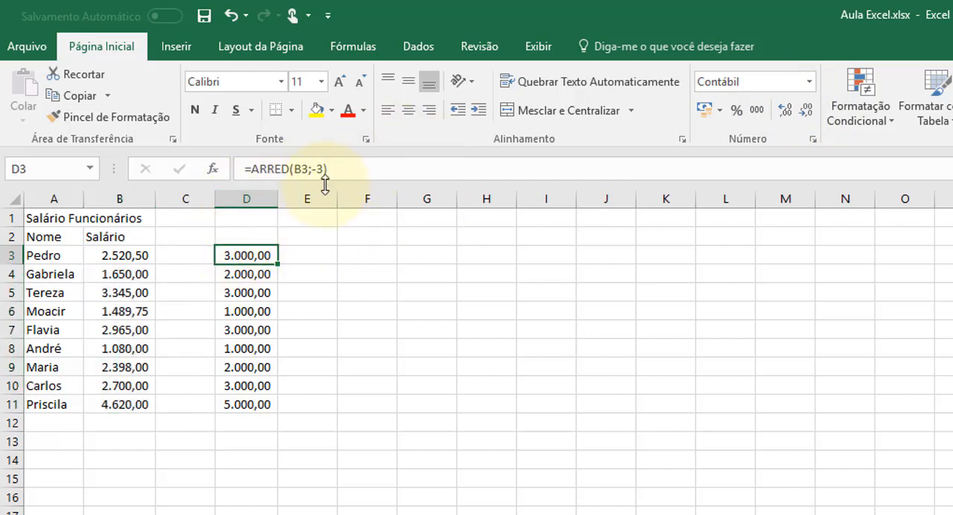